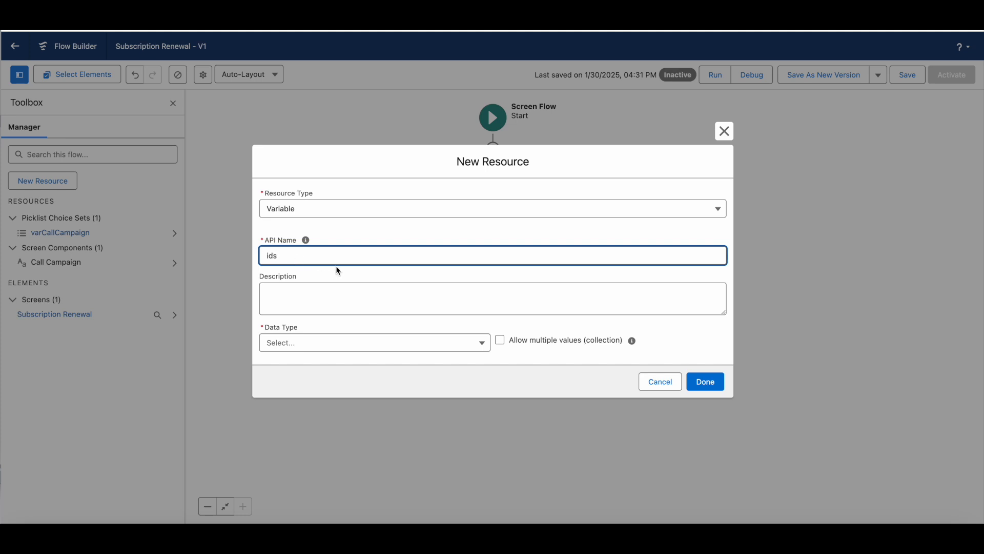
Step: Describe the ids variable as "list of records selected from the list view"
click(295, 290)
text(L)
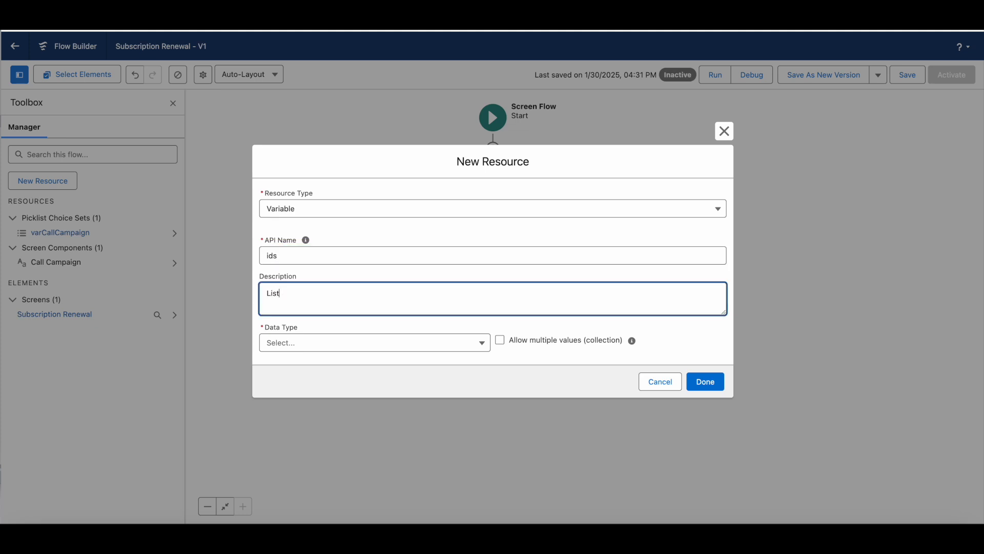
key(BackSpace)
text(list of records selected from the )
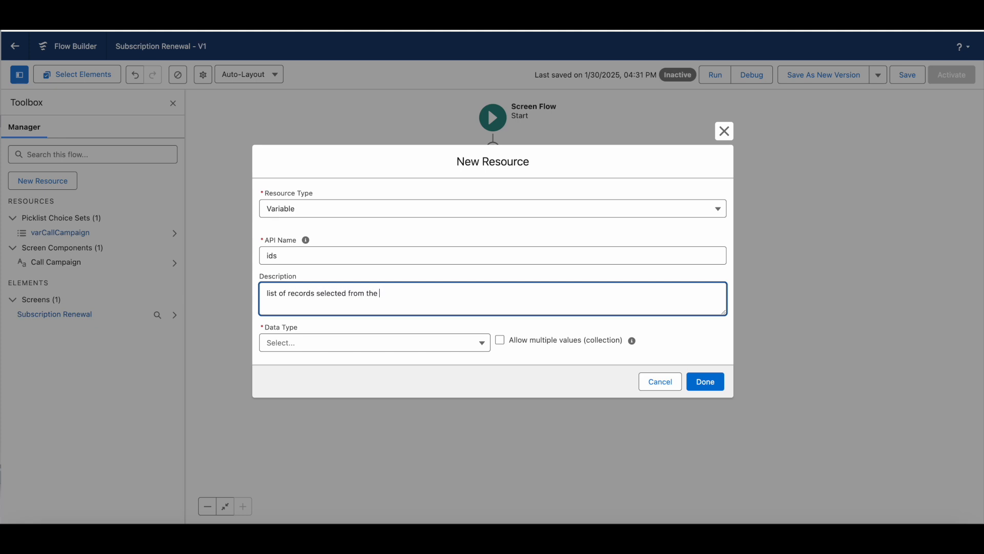
text(list view)
Step: Make the ids variable a Text collection allowing multiple values and available for input, and save it
click(336, 343)
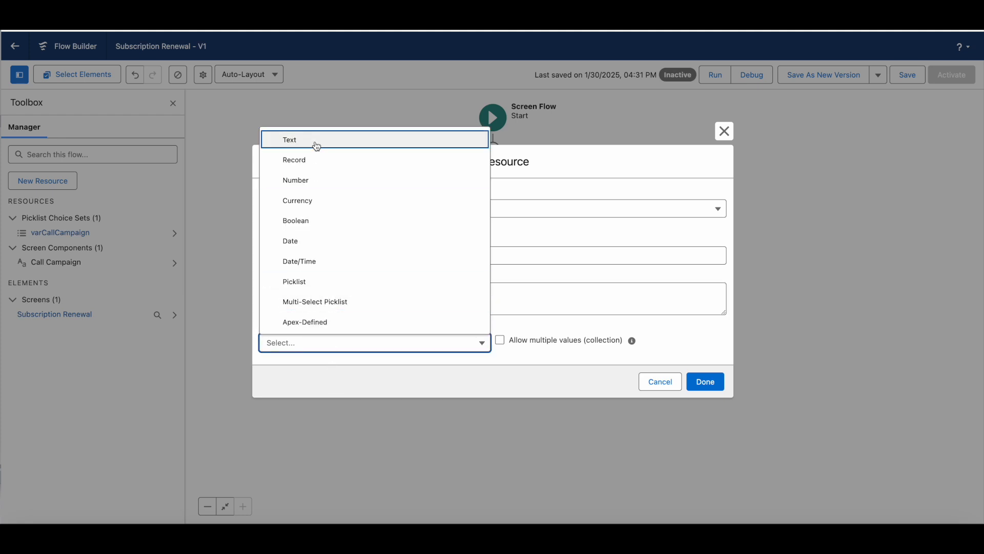
click(316, 143)
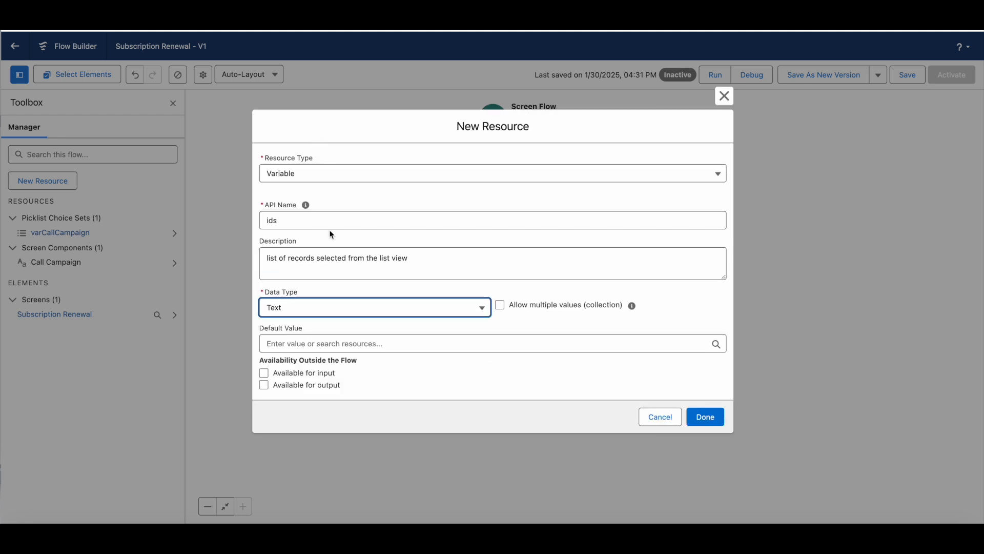
click(503, 307)
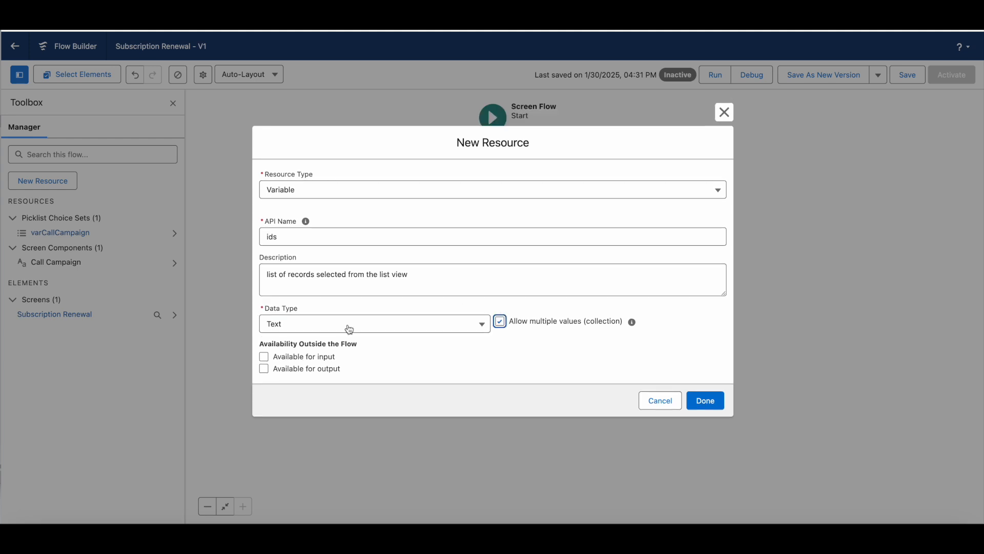
click(267, 358)
click(705, 402)
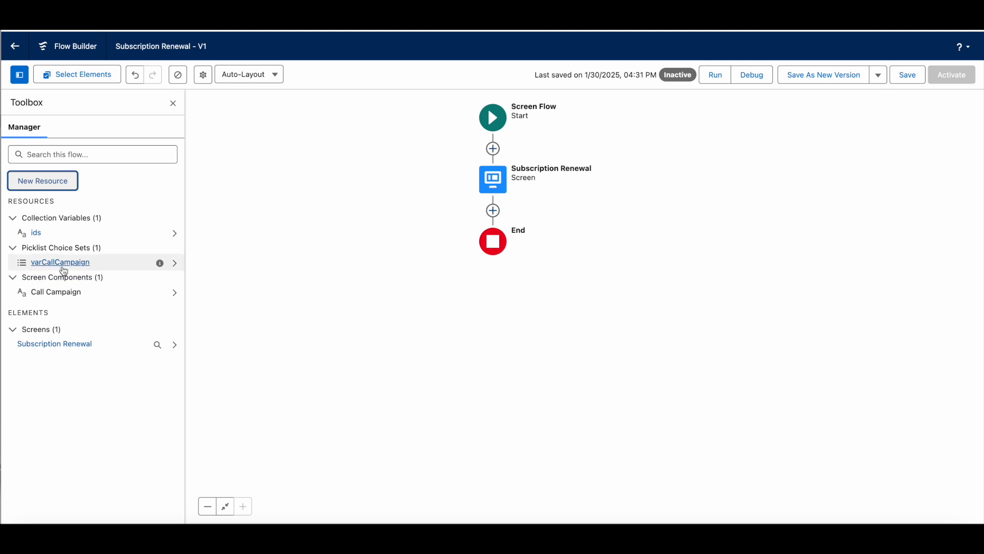
Step: Start a new Picklist Choice Set resource with the API name varCallCampaignStatus
click(55, 188)
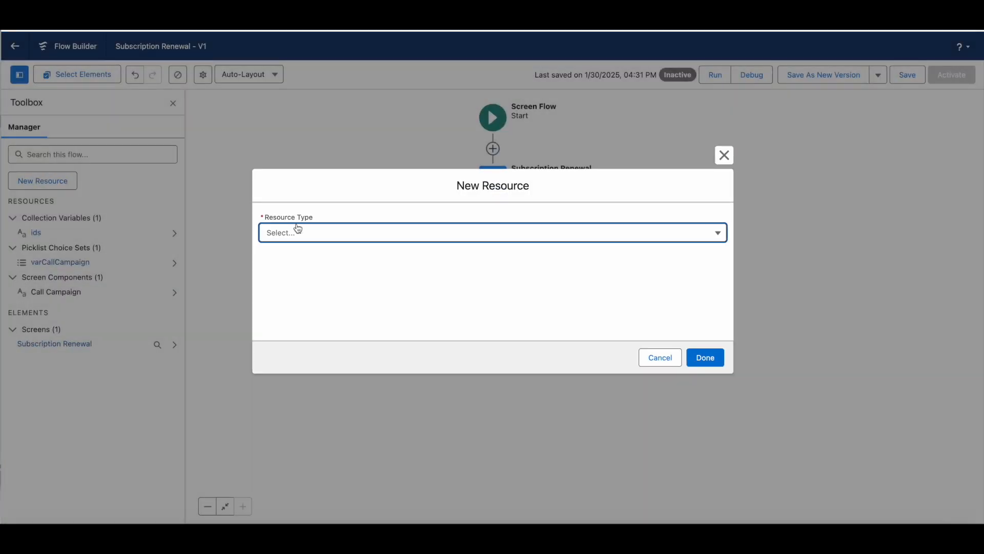
click(316, 236)
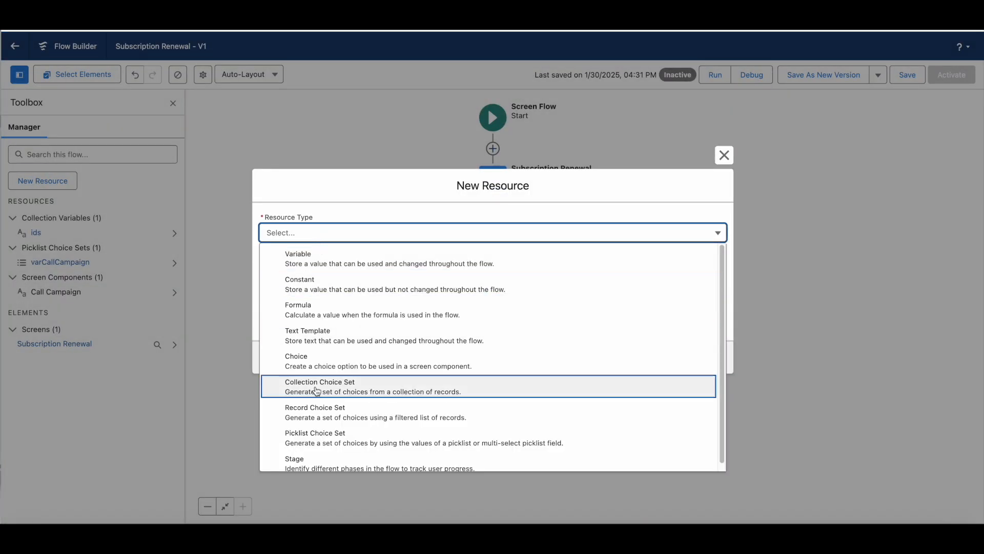
click(310, 437)
click(329, 258)
text(varCallCampaignStatus)
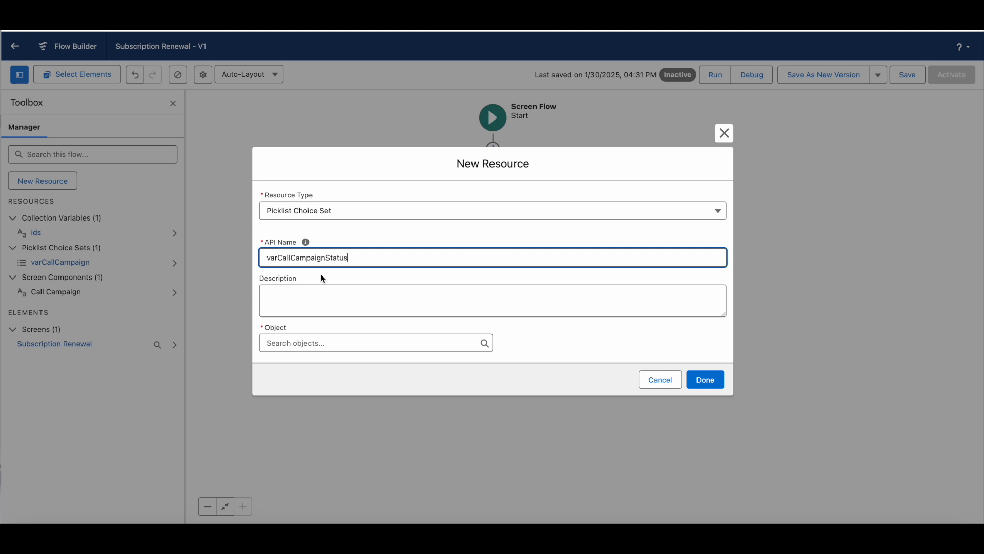
Step: Base the choice set on the Contact object's Picklist field Call_Campaign_Status__c and save the resource
click(316, 344)
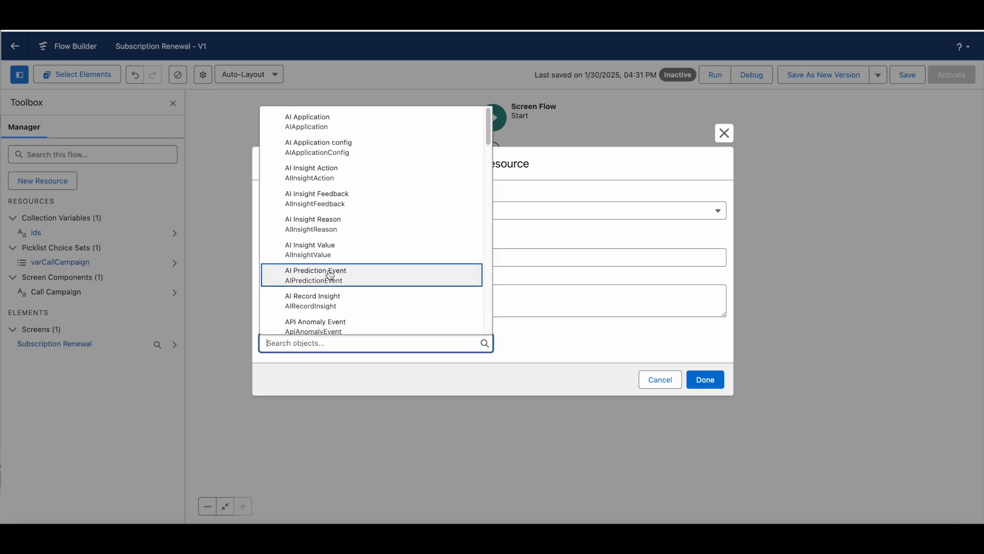
text(cont)
click(302, 250)
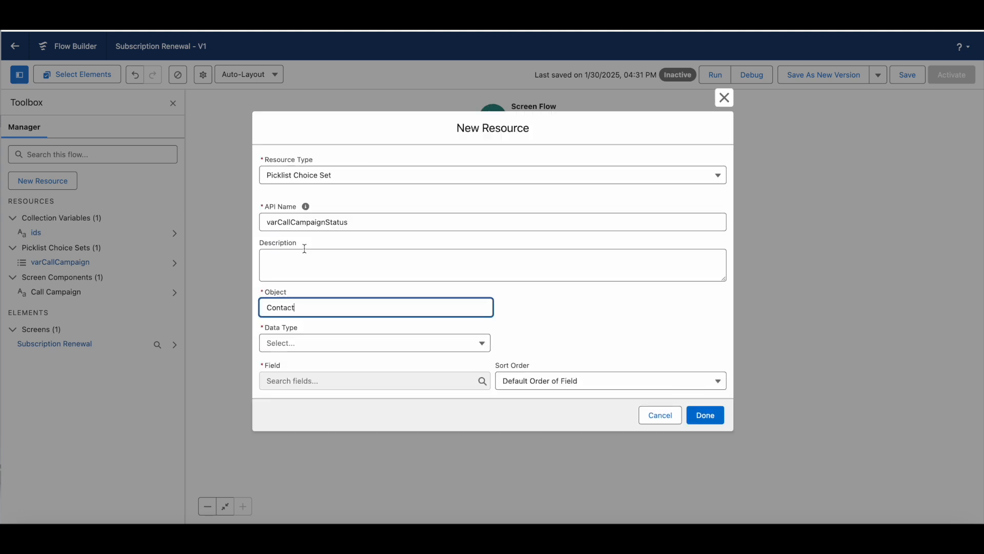
click(308, 349)
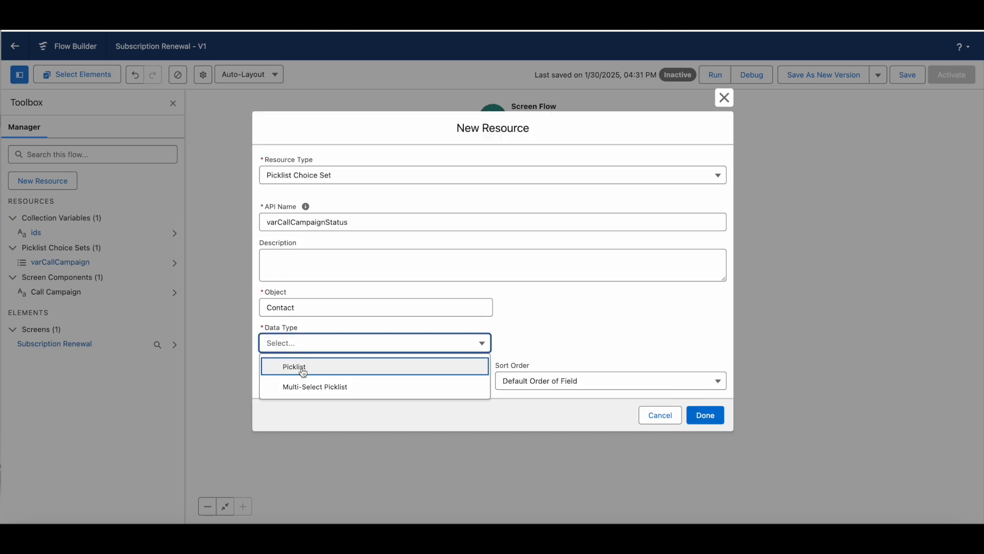
click(300, 366)
click(312, 381)
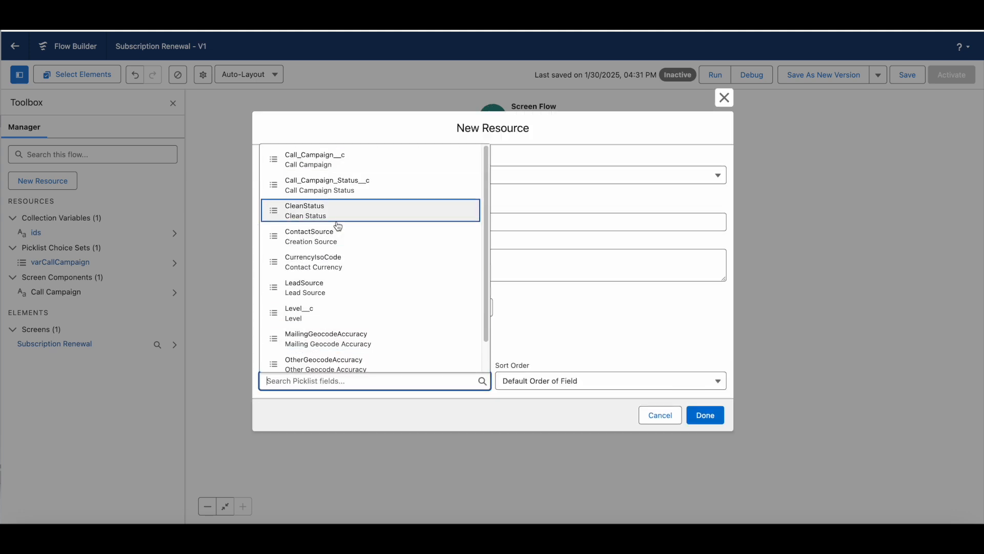
click(333, 189)
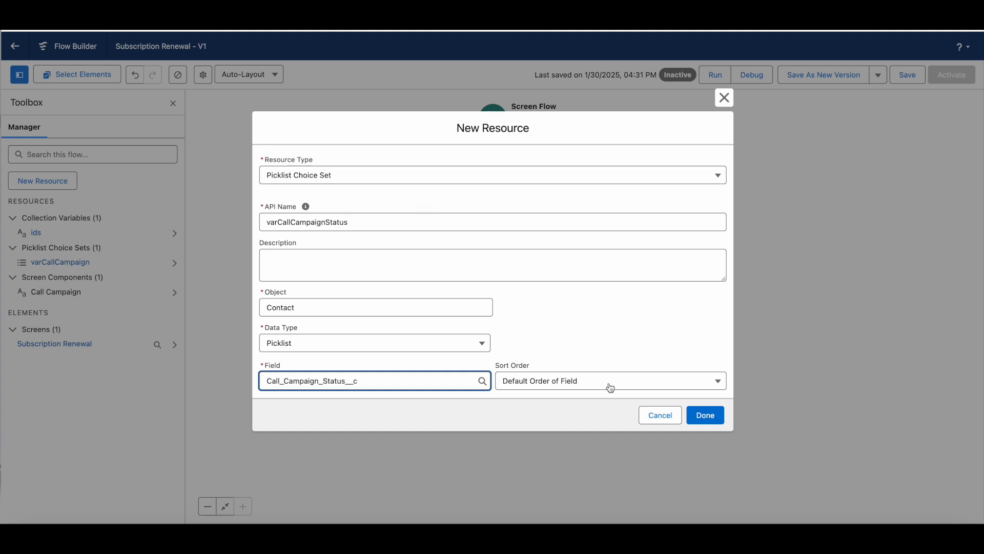
click(712, 416)
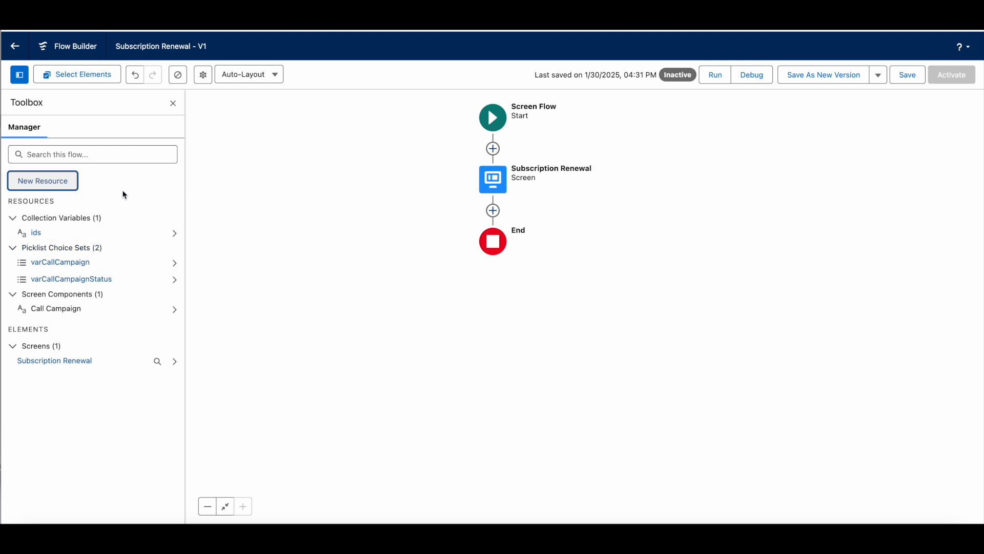
Step: Start a new Variable resource with the API name varContact and the description "Single contact record"
click(54, 182)
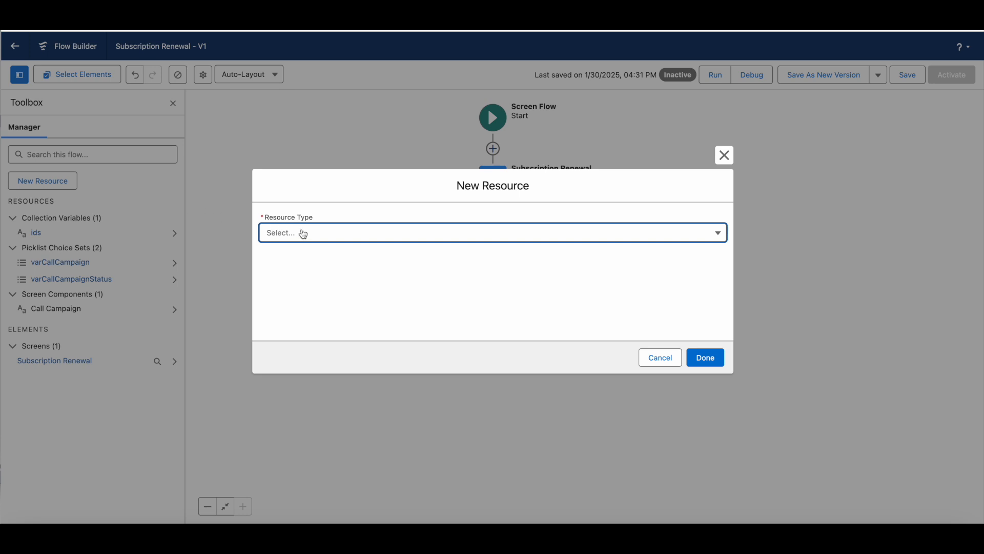
click(303, 233)
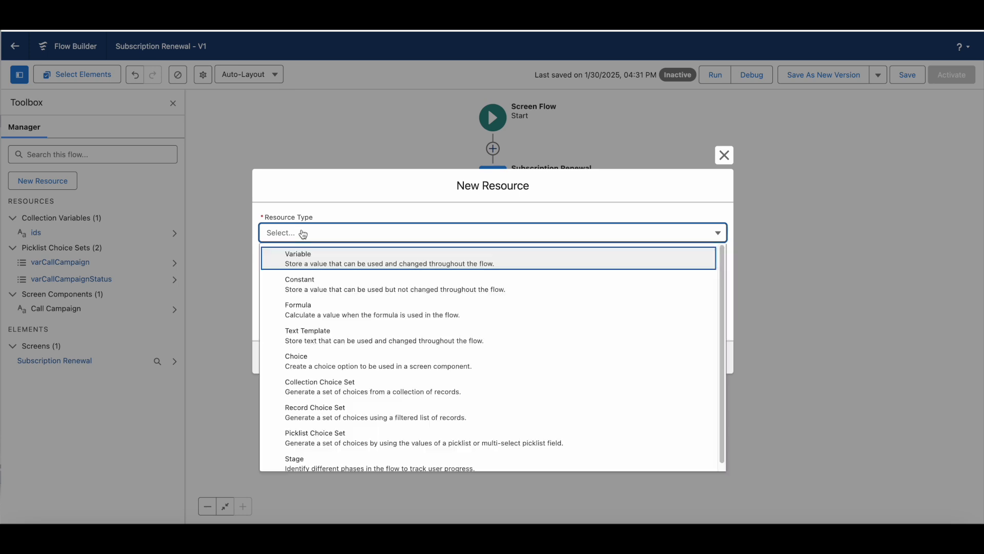
click(295, 262)
click(315, 257)
text(v)
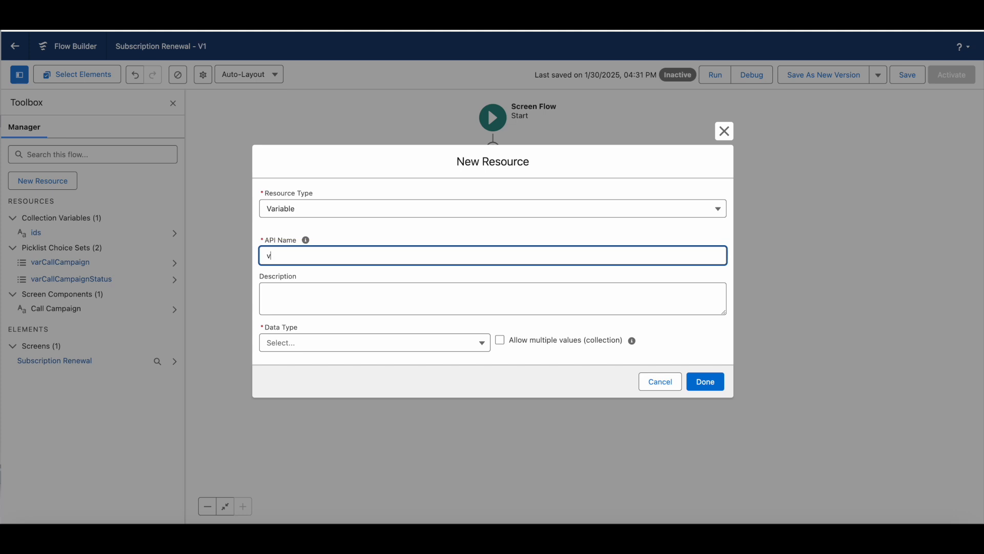
text(arContact)
click(290, 296)
text(Si)
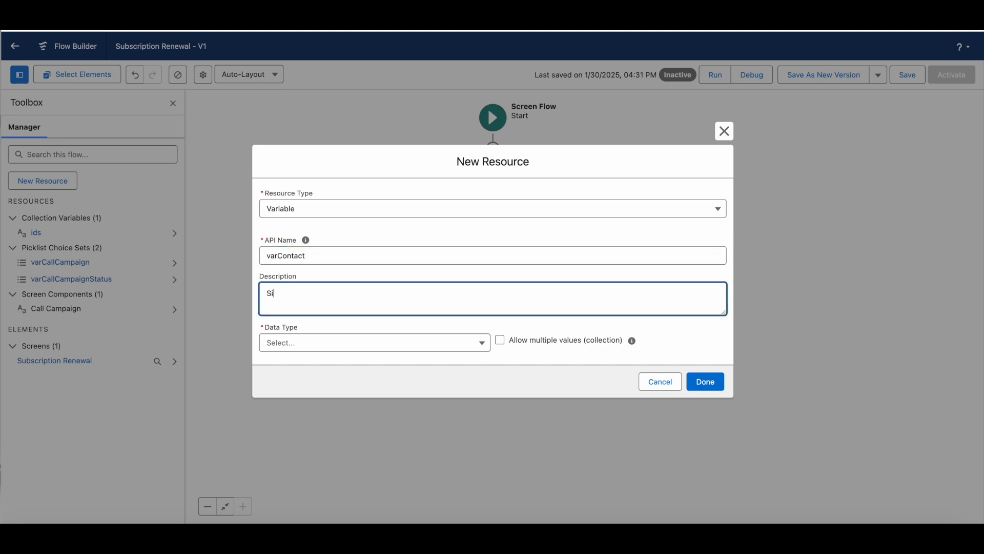
text(ngle contact record)
Step: Set the varContact variable's data type to Record for the Contact object and save it
click(294, 345)
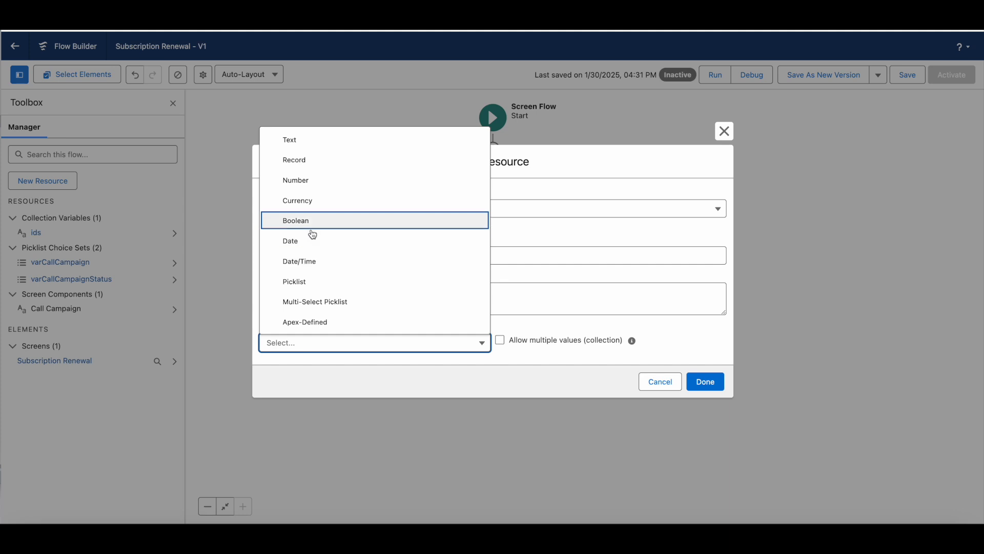
click(301, 161)
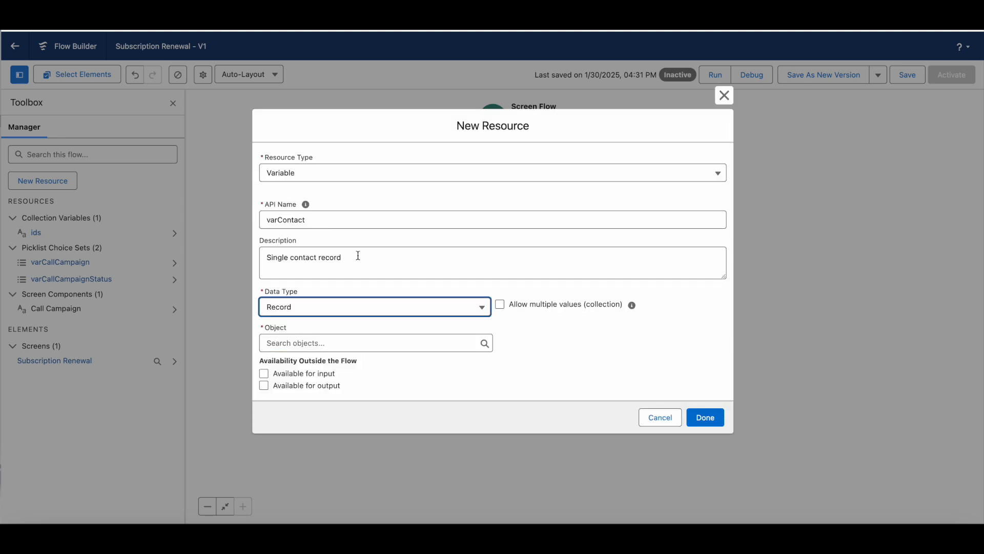
click(325, 341)
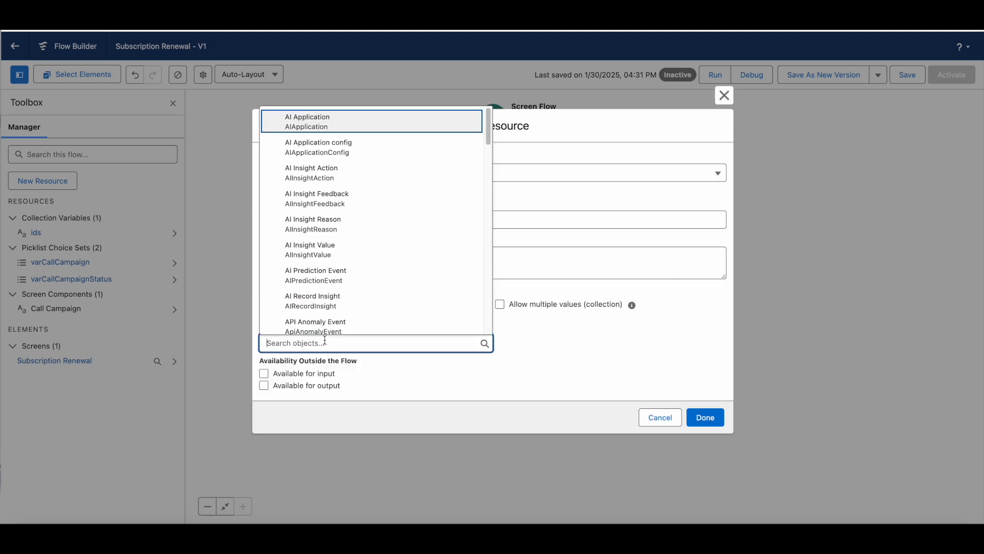
text(contact)
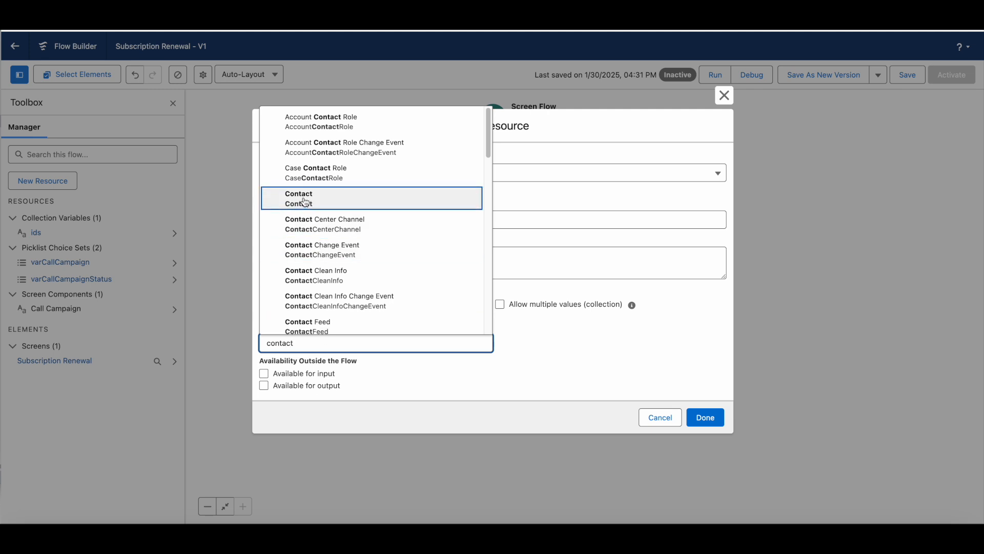
click(306, 202)
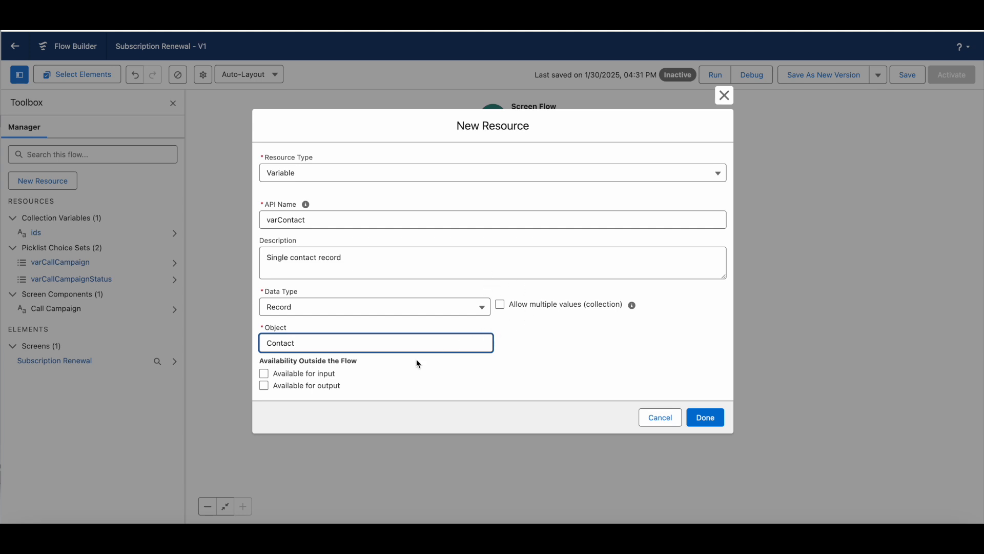
click(709, 418)
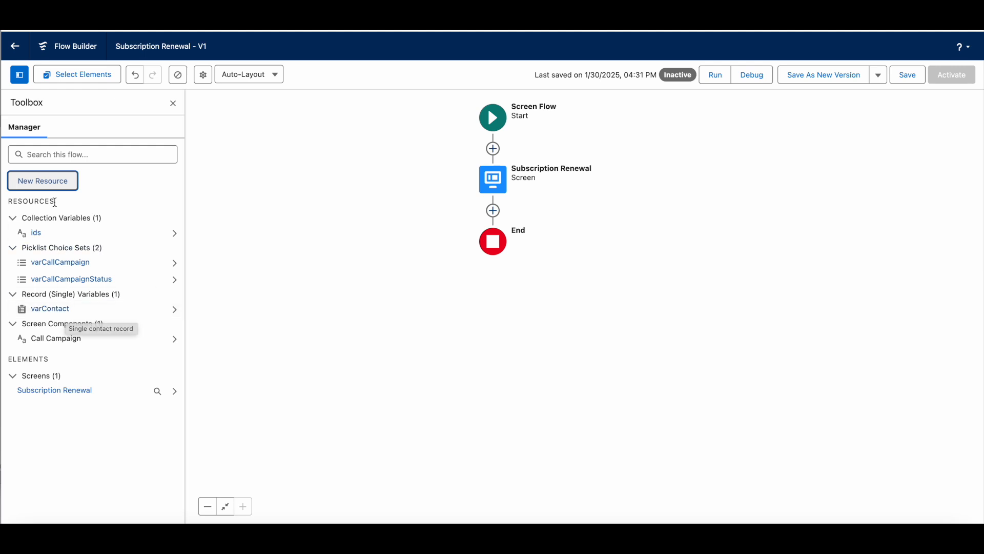
Step: Start a new Variable resource with the API name varContacts
click(55, 182)
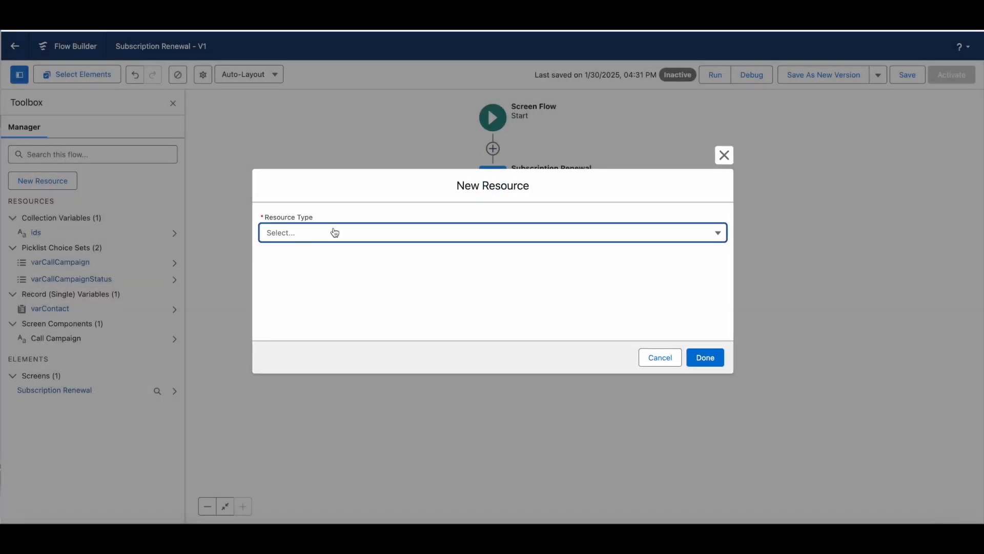
click(333, 232)
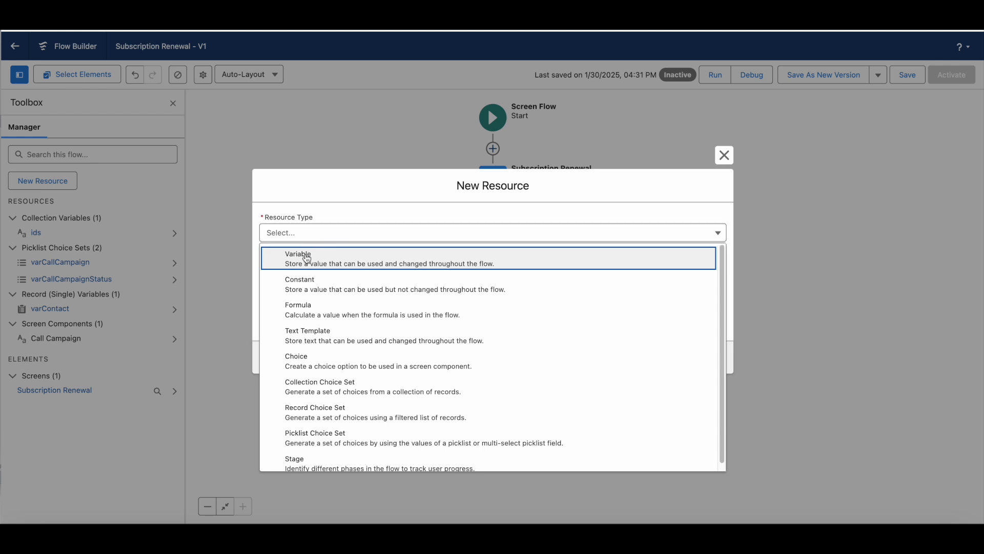
click(308, 257)
click(325, 258)
text(varContacts)
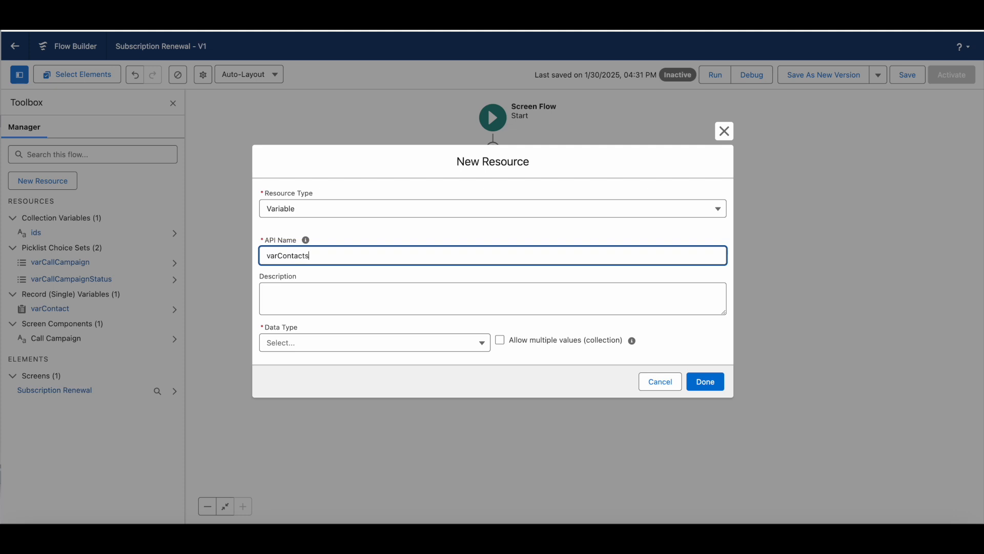
Step: Make varContacts a Record variable for the Contact object that allows multiple values, and save it
click(306, 347)
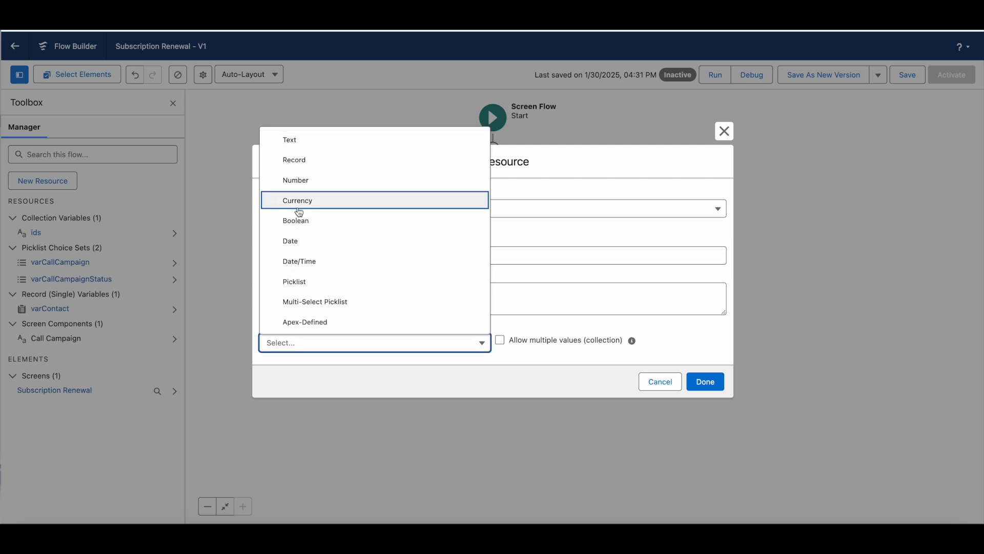
click(293, 162)
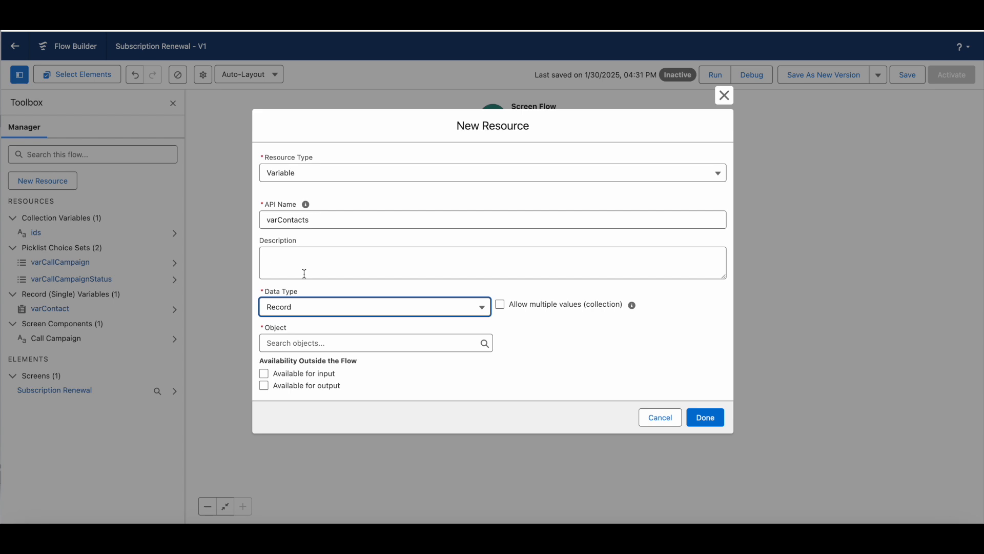
click(317, 346)
text(con)
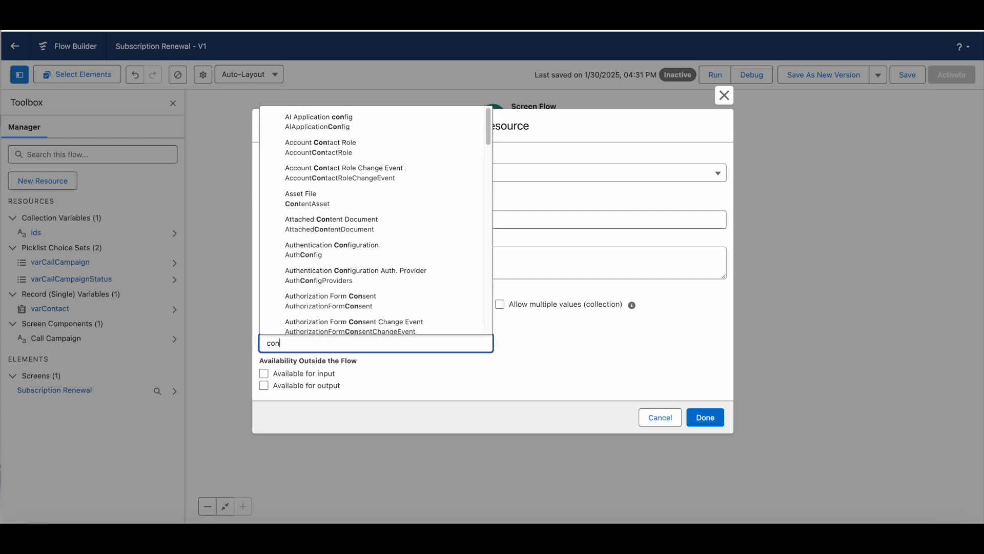
text(tact)
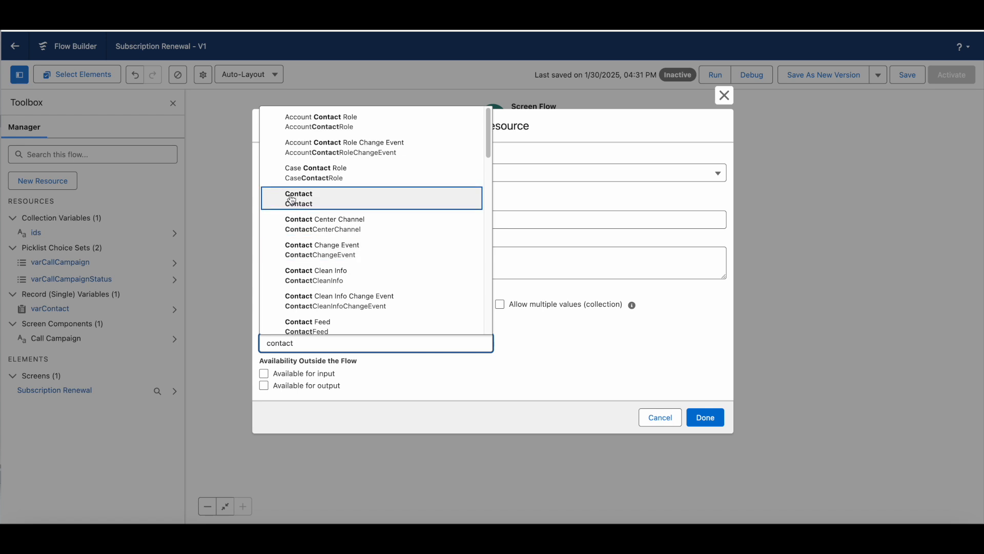
click(303, 200)
click(499, 304)
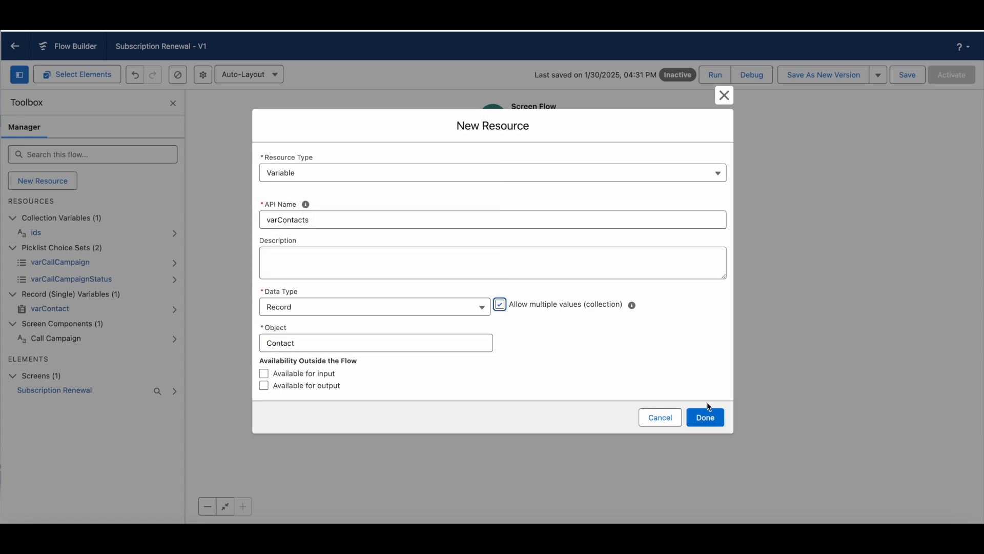
click(706, 418)
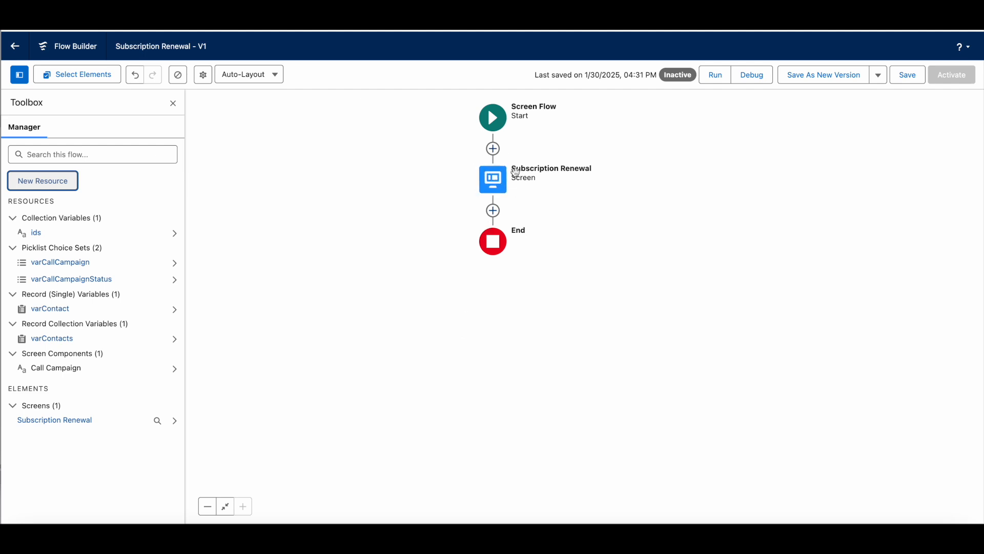
Step: Add a Section component above the Call Campaign picklist on the Subscription Renewal screen
click(496, 189)
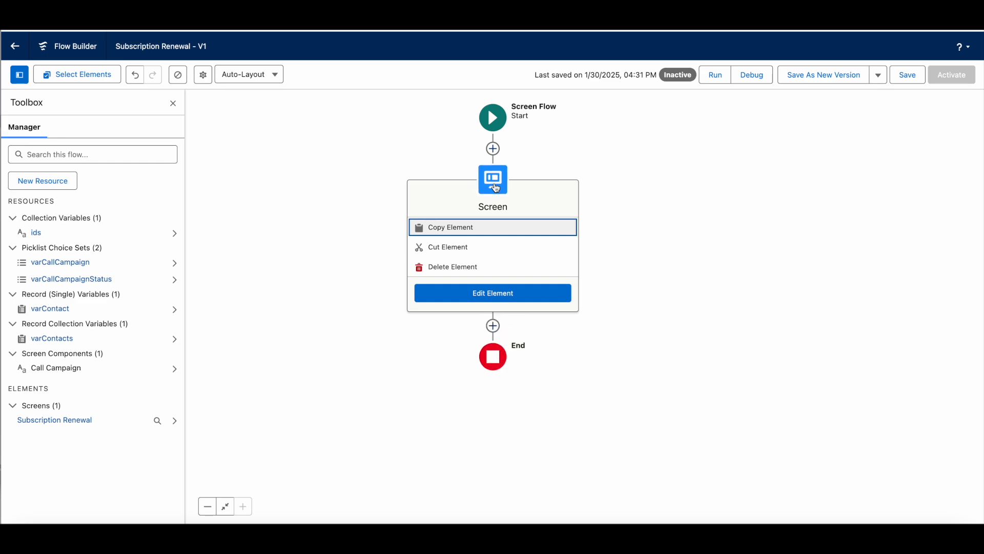
click(489, 293)
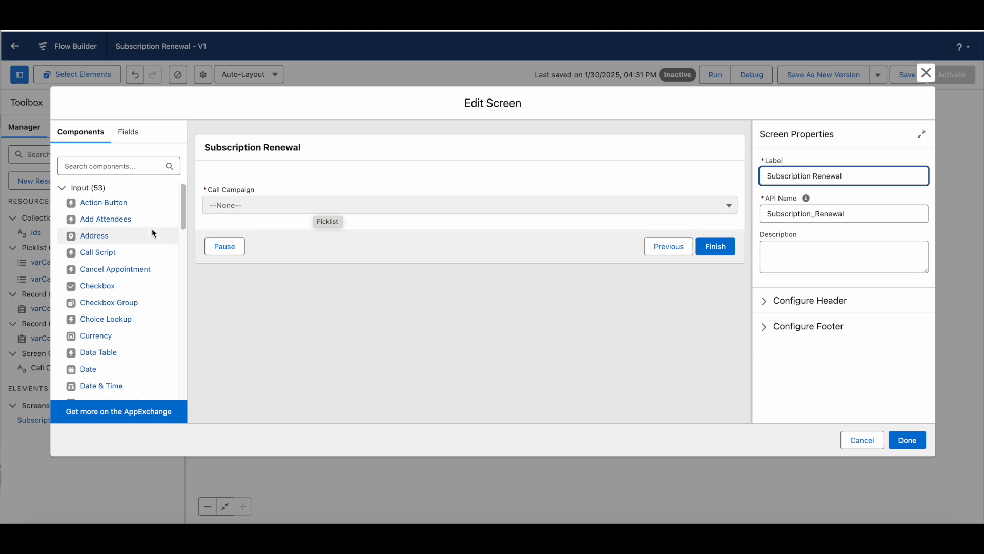
click(108, 166)
text(sec)
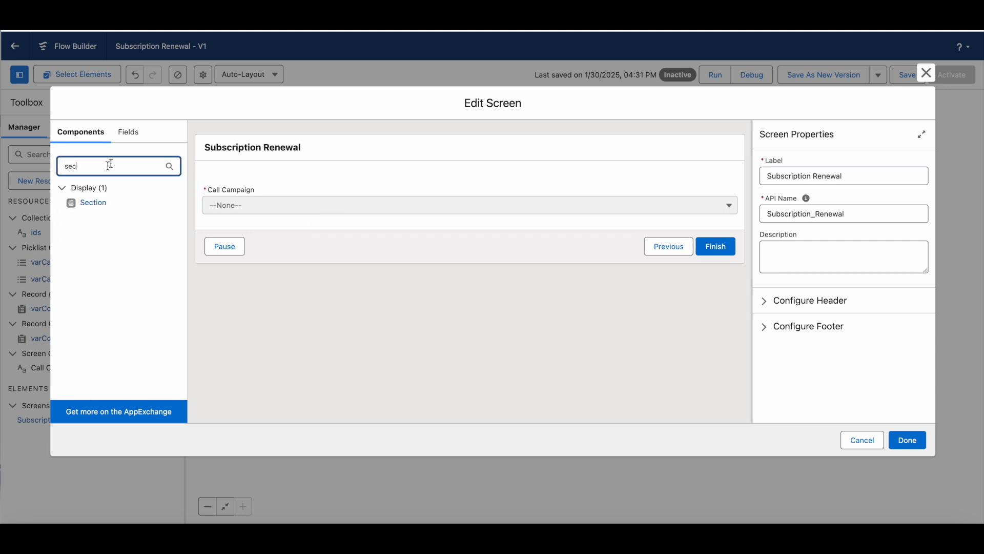
drag(90, 202, 251, 184)
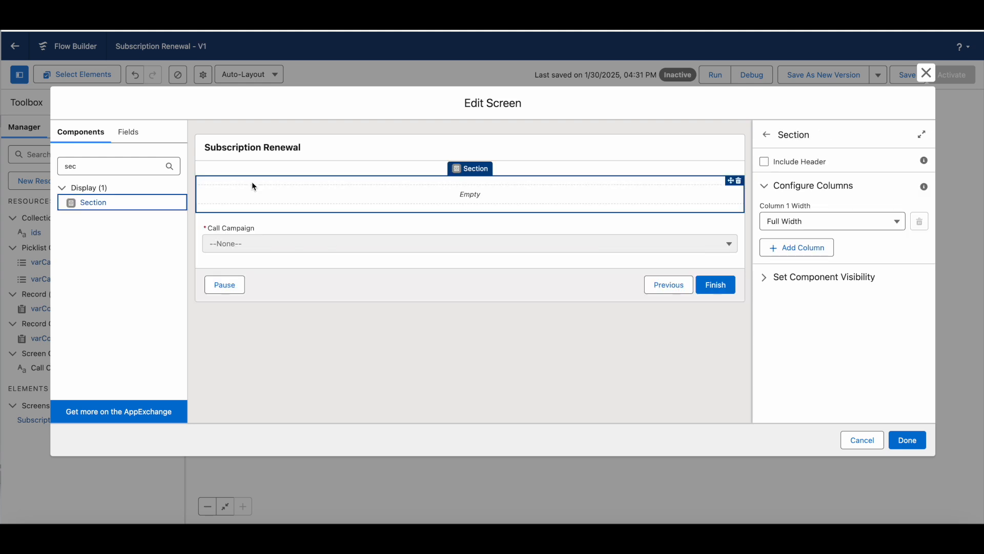
Step: Add a second column to the section and move the Call Campaign picklist into its first column
drag(281, 253, 352, 260)
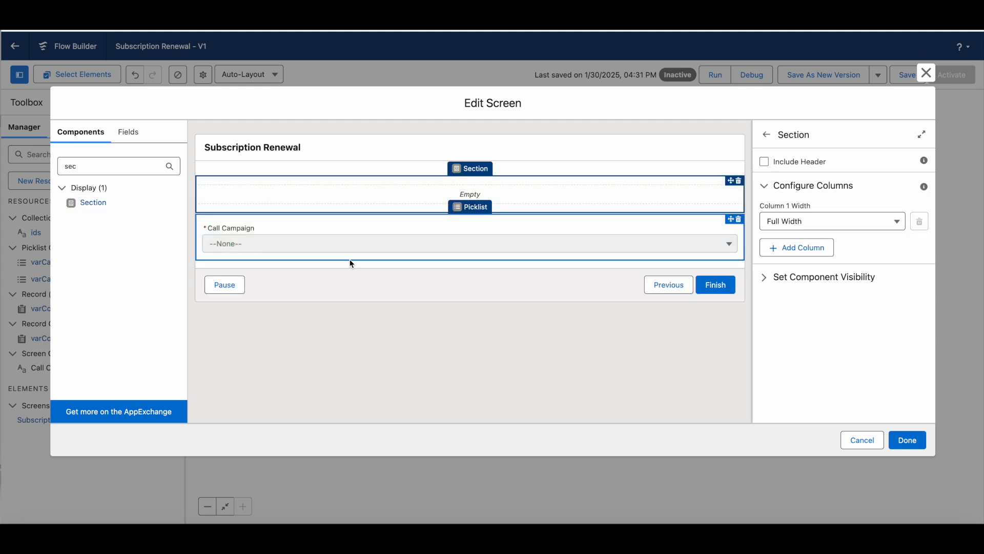
click(797, 248)
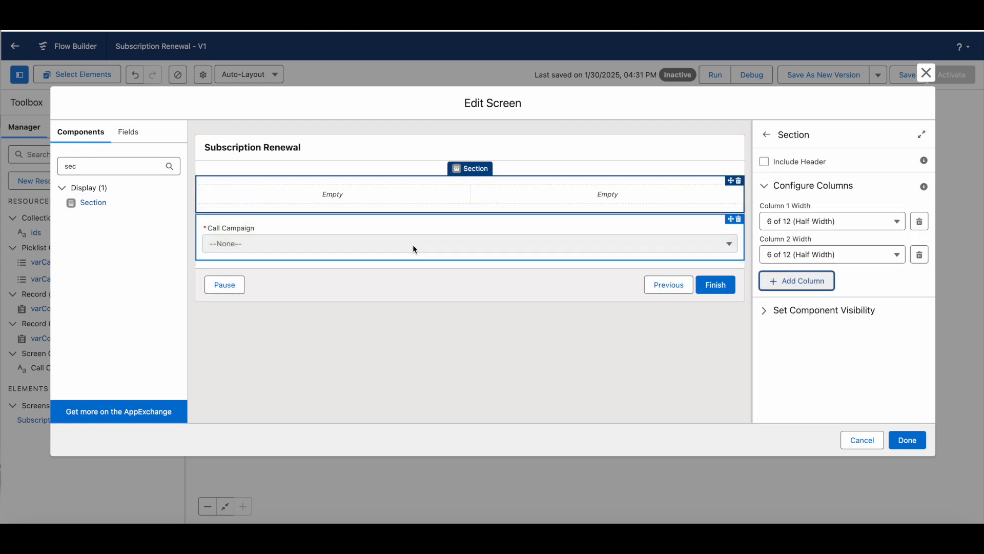
drag(396, 247, 351, 194)
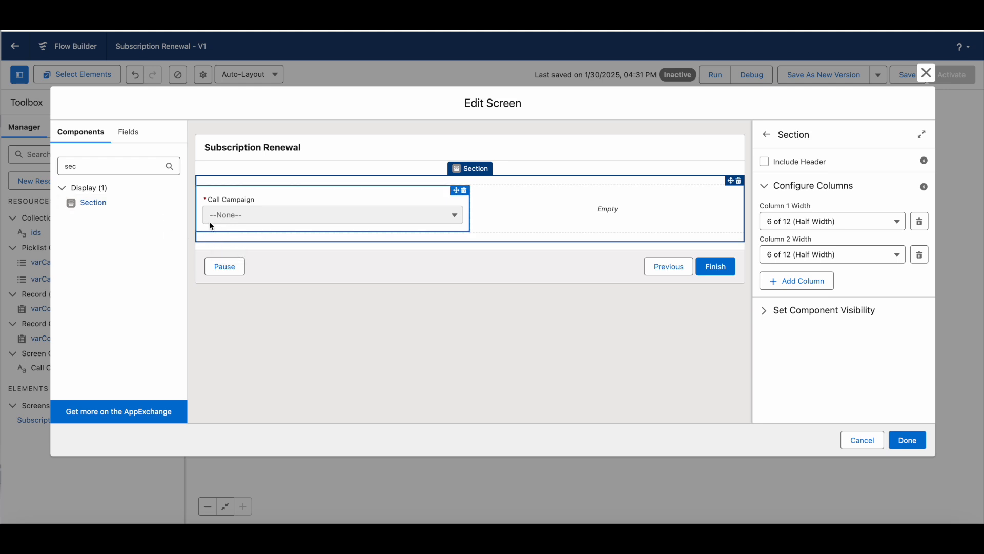
Step: Place a new Picklist component below Call Campaign in the section's first column
click(107, 162)
key(ctrl+a)
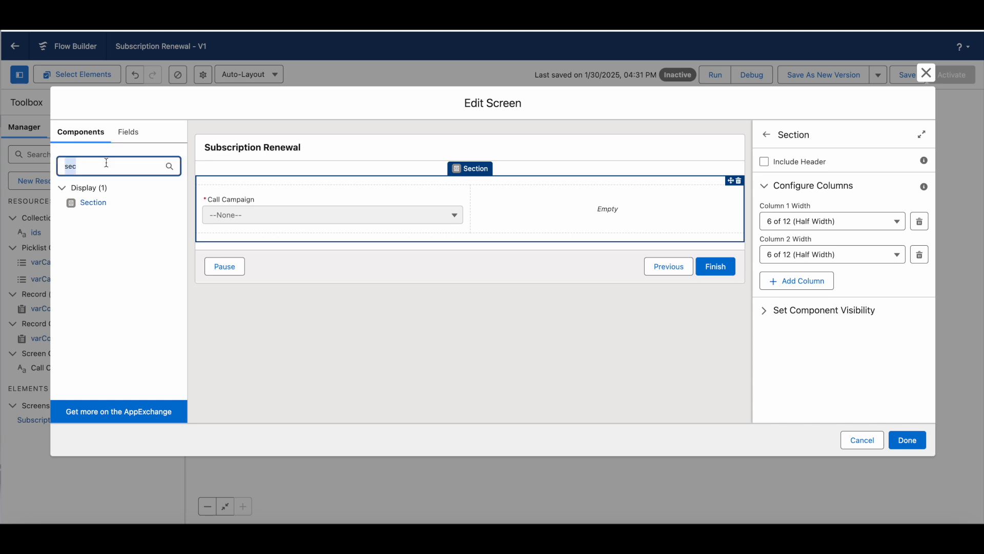
text(pick)
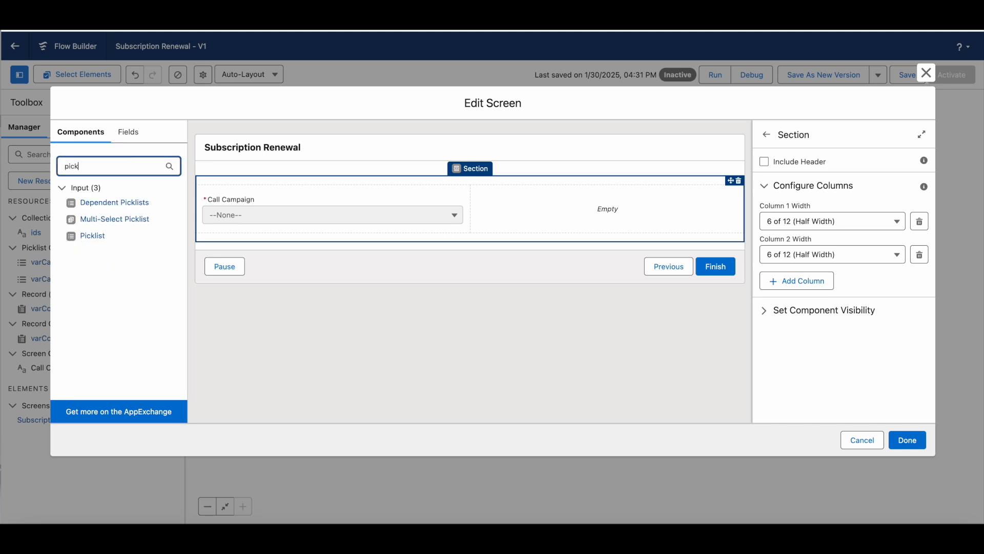
drag(91, 237, 91, 237)
drag(155, 231, 222, 232)
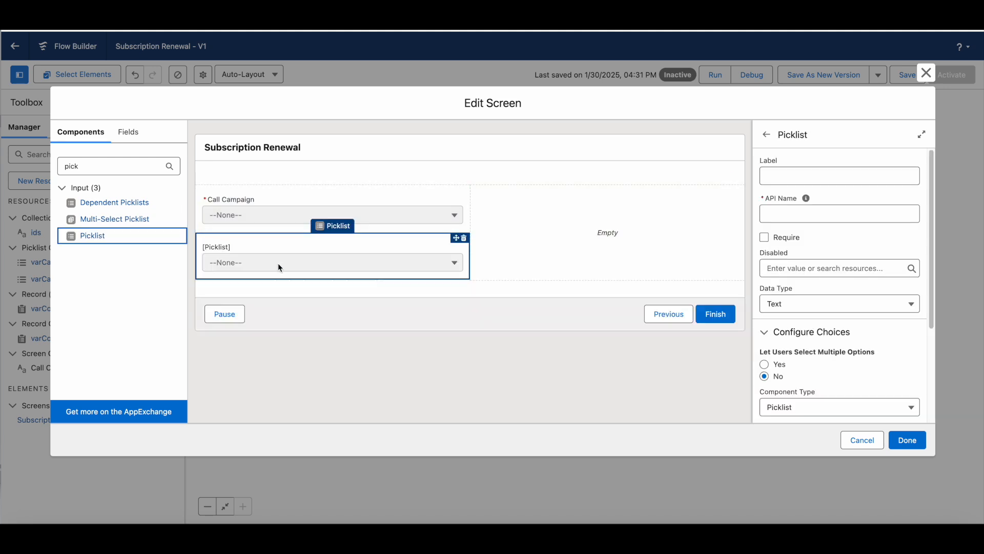
Step: Label the new picklist Call Campaign Status, with API name Call_Campaign_Status, and make it required
click(798, 176)
text(Call Campai)
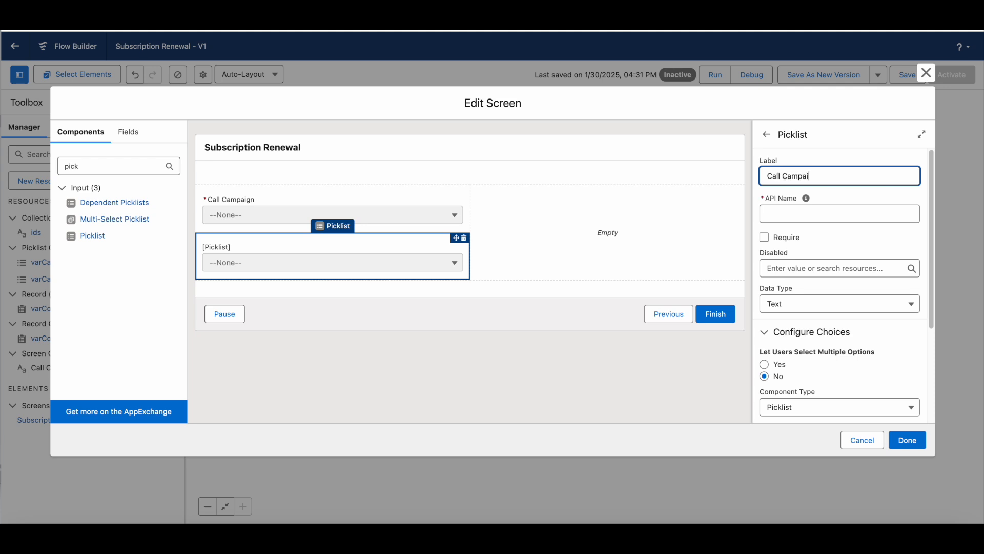
text(gn Status)
key(Tab)
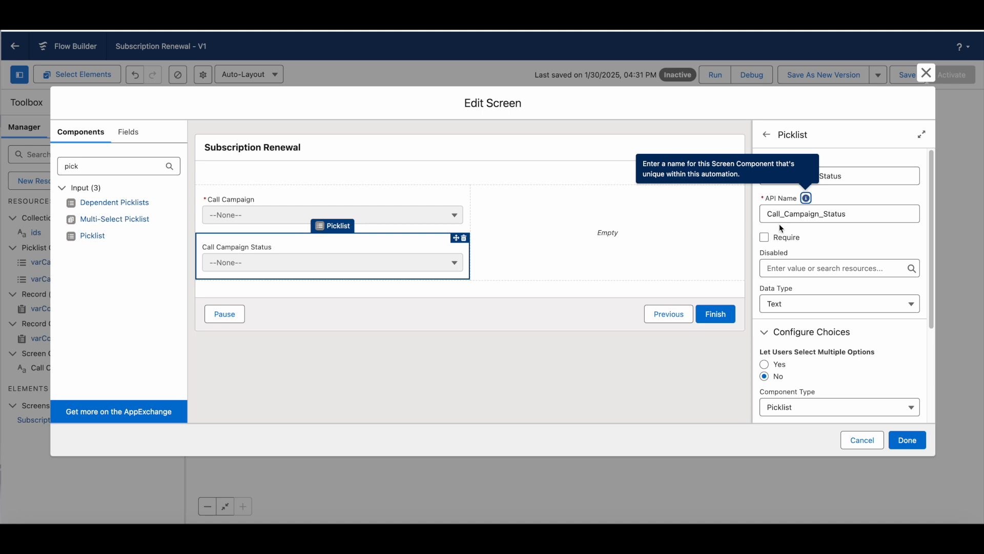
click(764, 238)
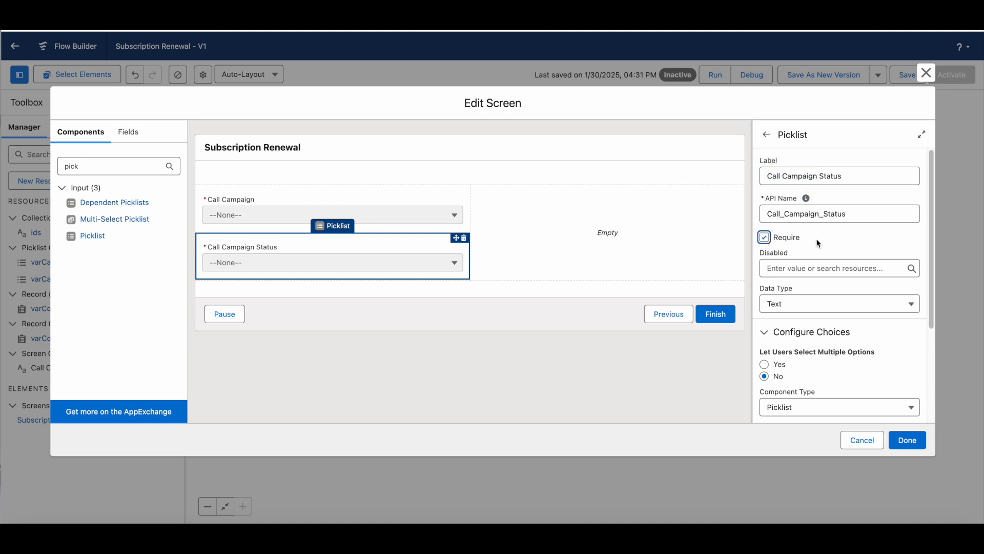
Step: Use varCallCampaignStatus as the Call Campaign Status picklist's choice and finish editing the screen
scroll(818, 231, down, 1)
scroll(818, 229, down, 3)
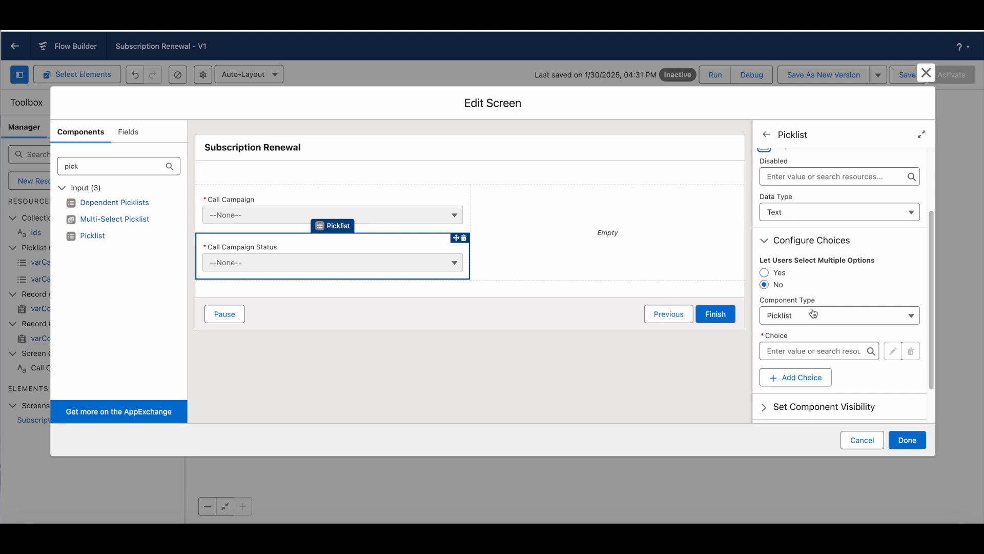
click(786, 352)
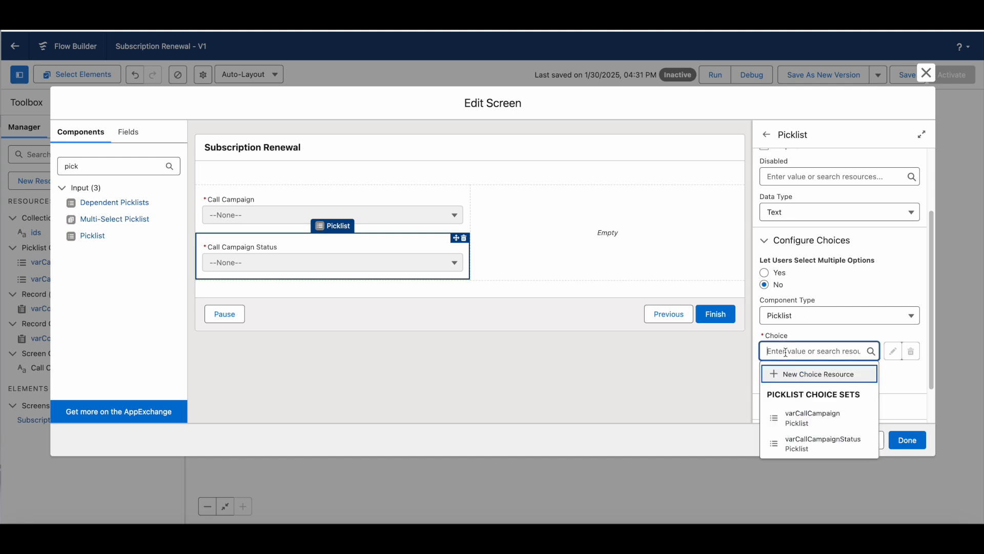
click(802, 444)
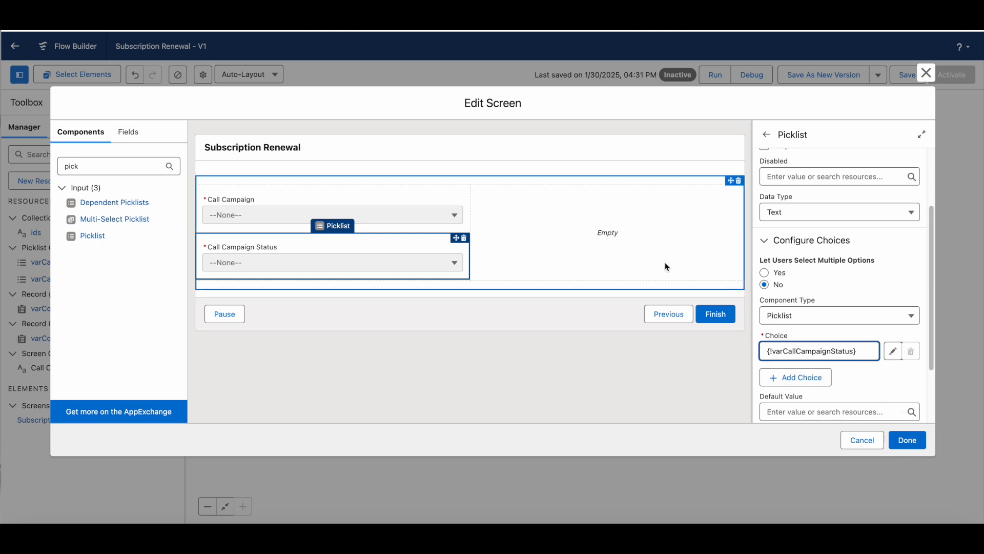
click(908, 441)
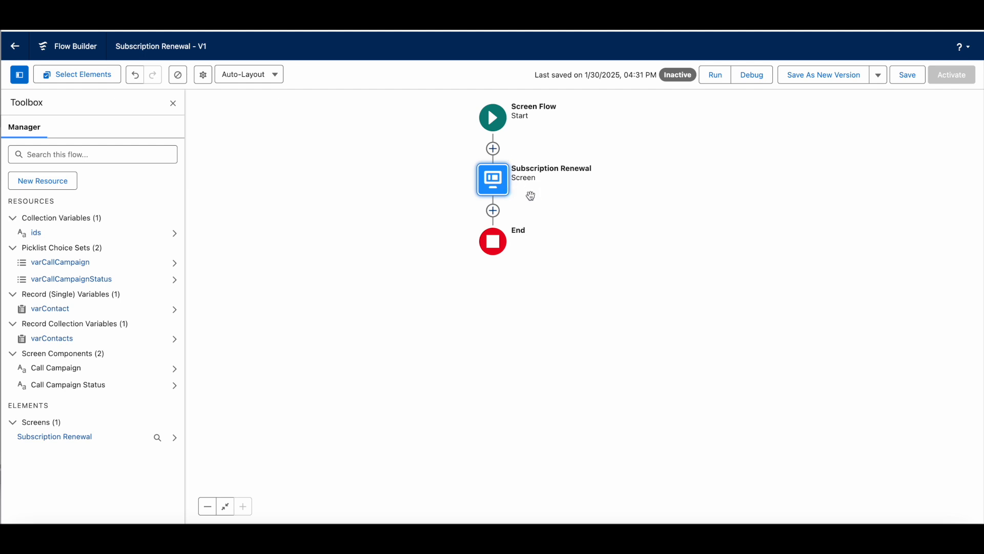
Step: Add a Get Records element after the Subscription Renewal screen and label it Get Subscriptions
click(494, 210)
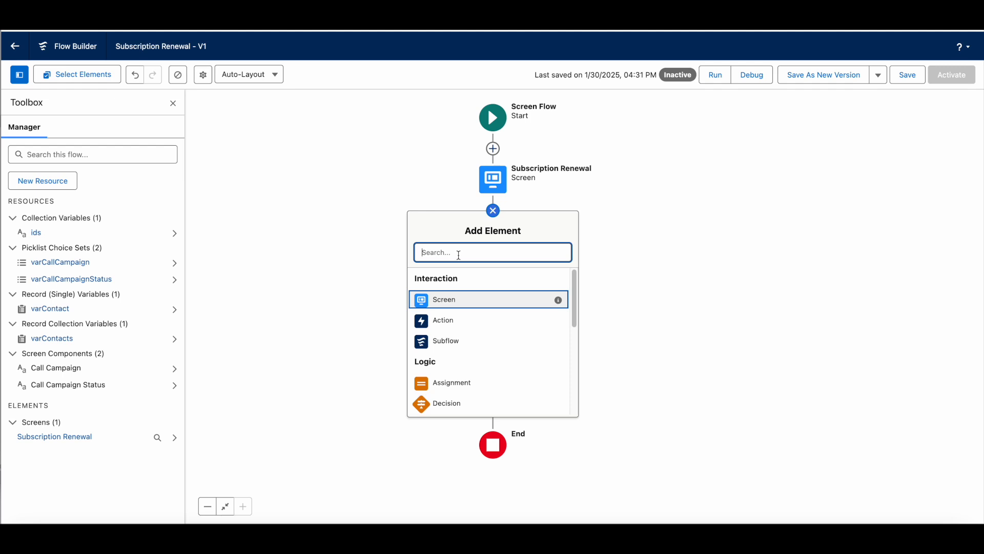
text(get)
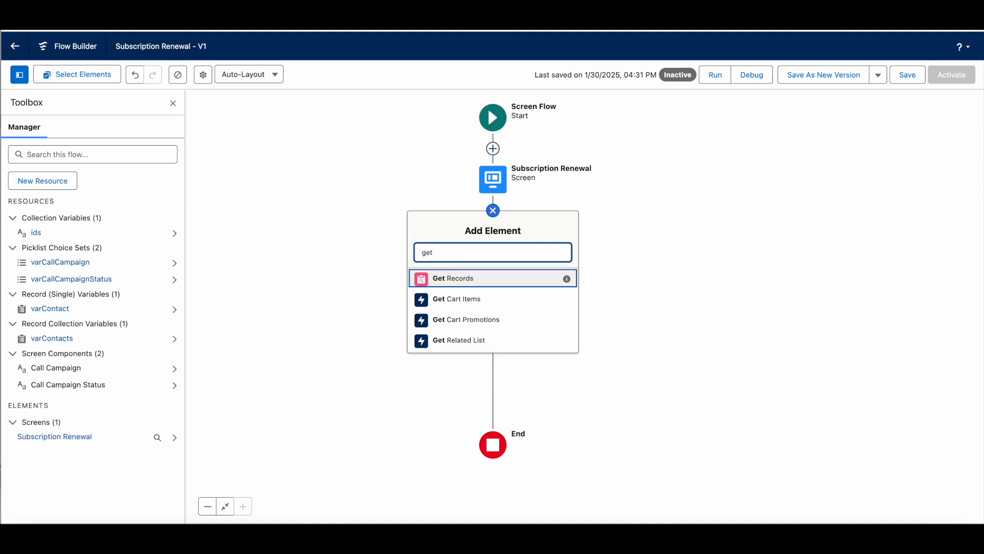
click(451, 278)
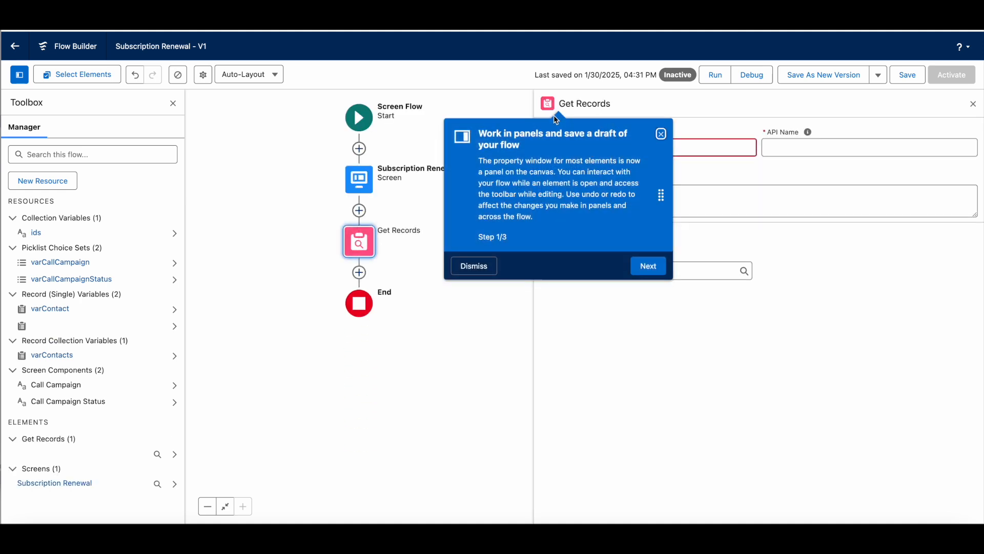
click(661, 134)
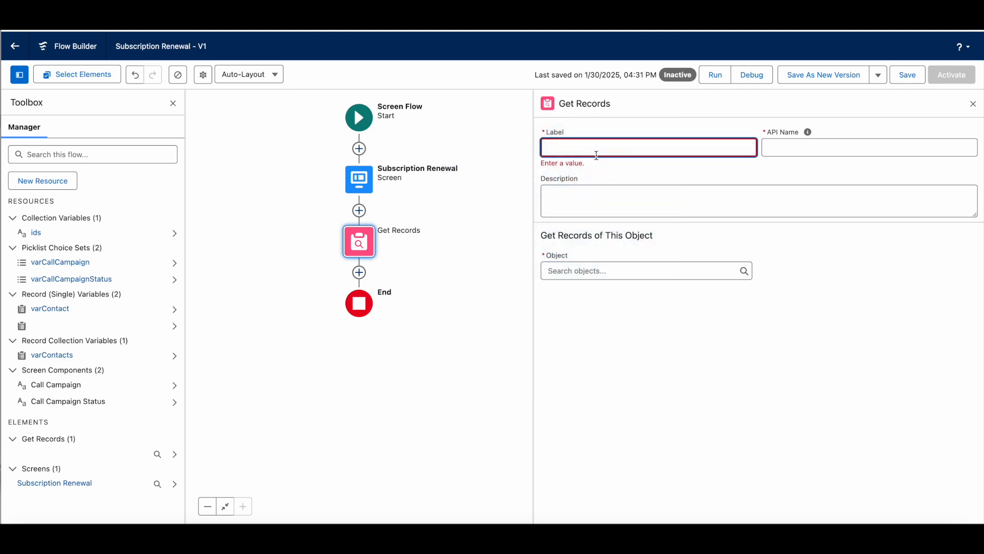
text(Get Subscriptions)
click(560, 187)
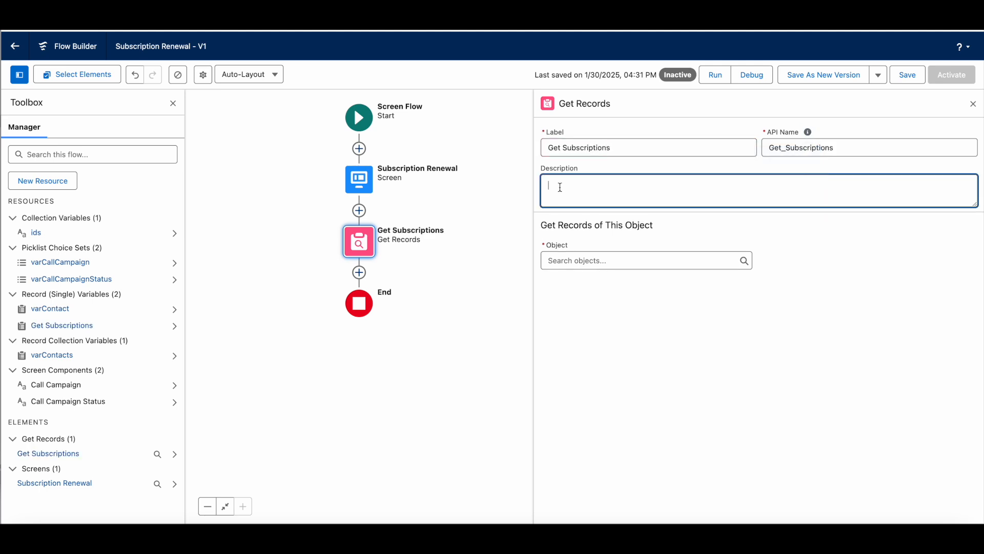
Step: Set the Get Subscriptions element's object to the custom Subscription object (Subscription__c)
click(573, 259)
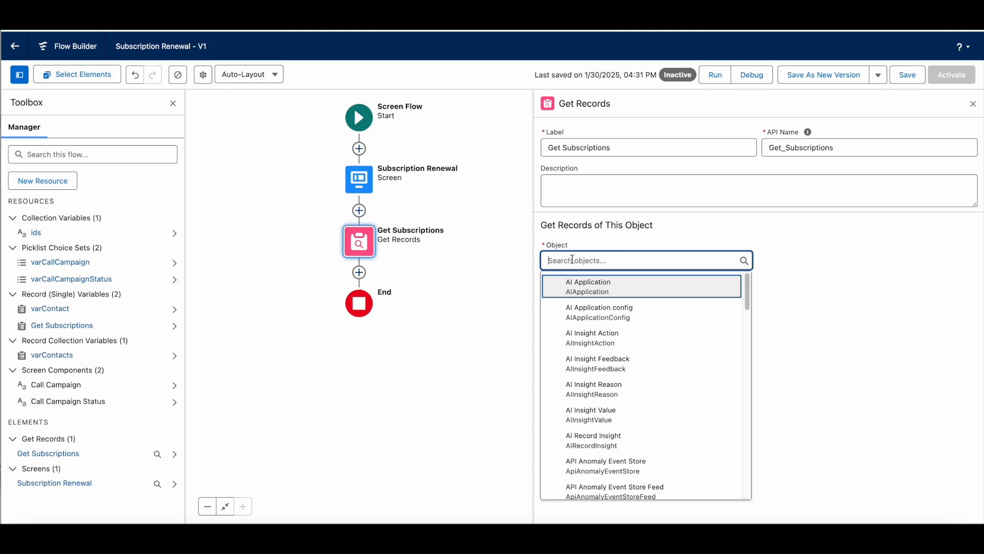
text(sub)
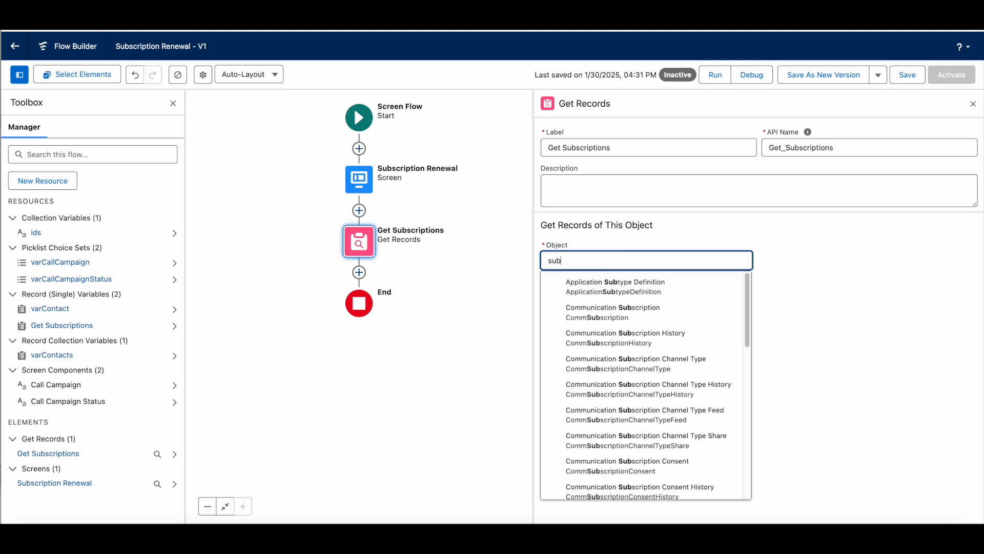
text(sr)
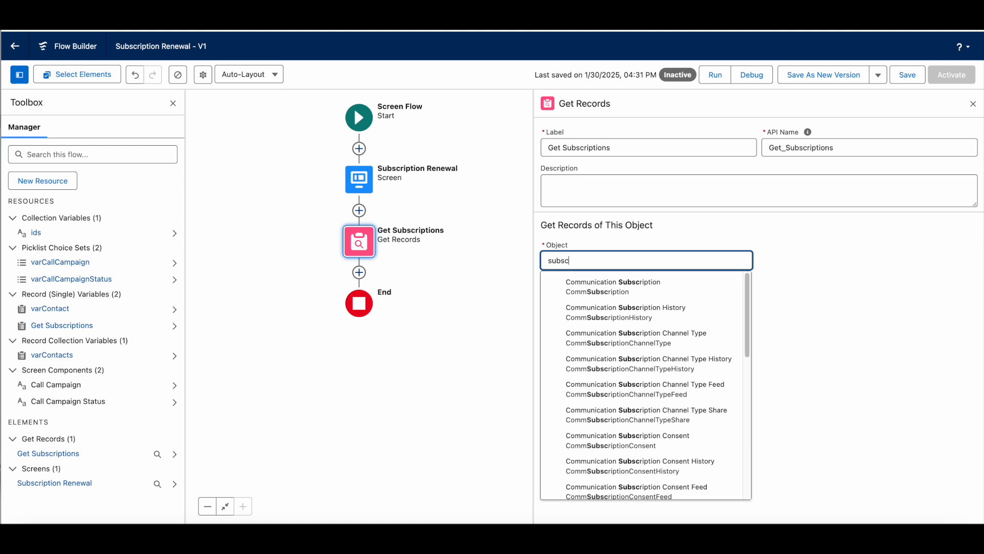
key(BackSpace)
text(cr)
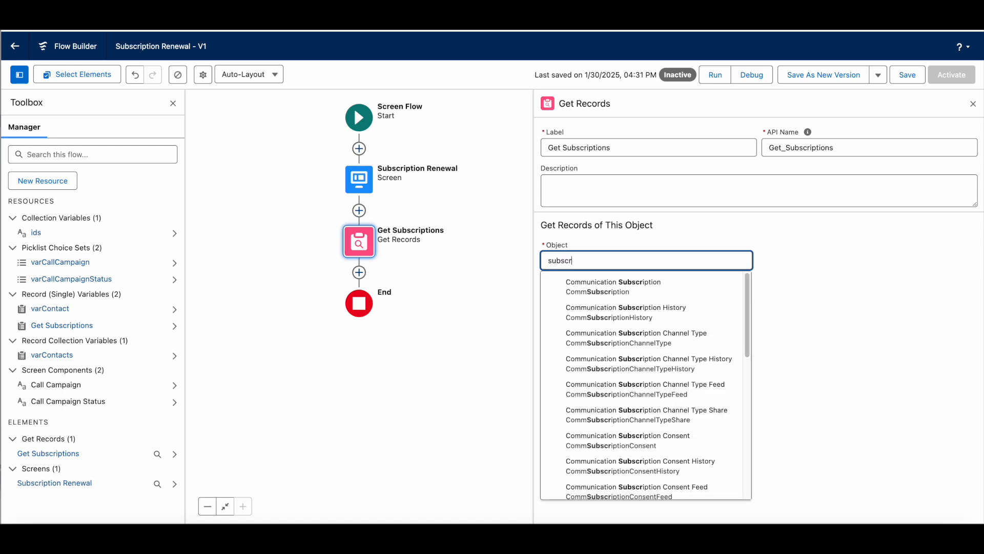
text(iption)
scroll(583, 323, down, 4)
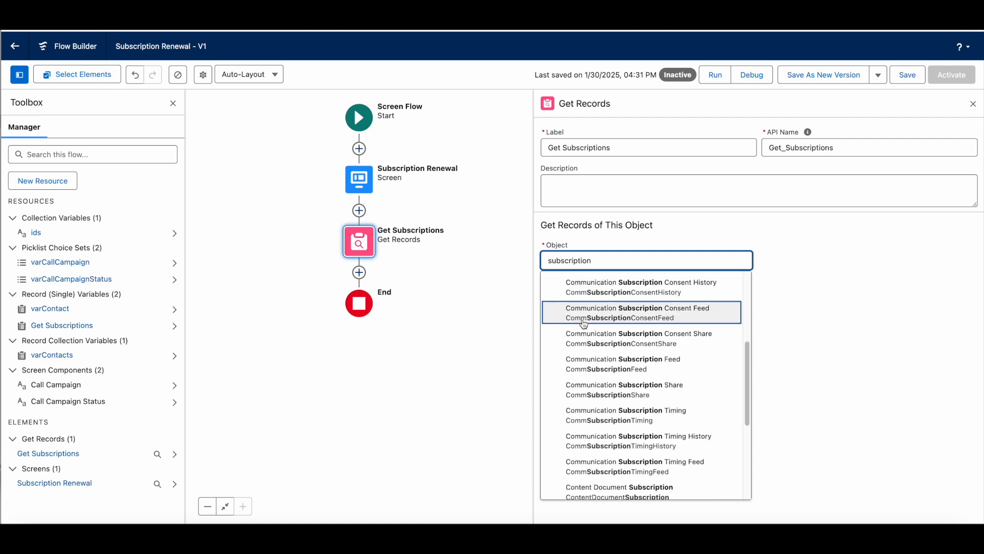
scroll(583, 323, down, 4)
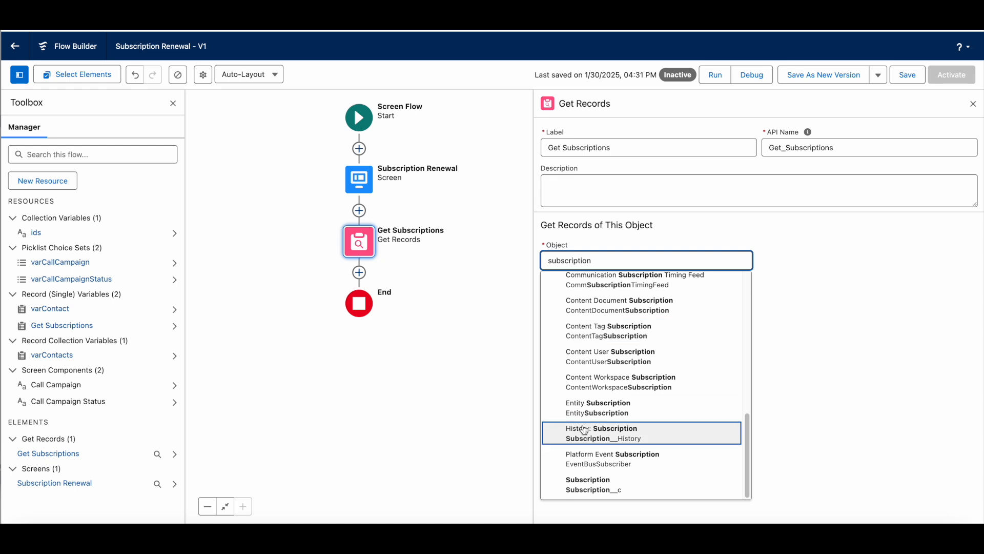
click(592, 485)
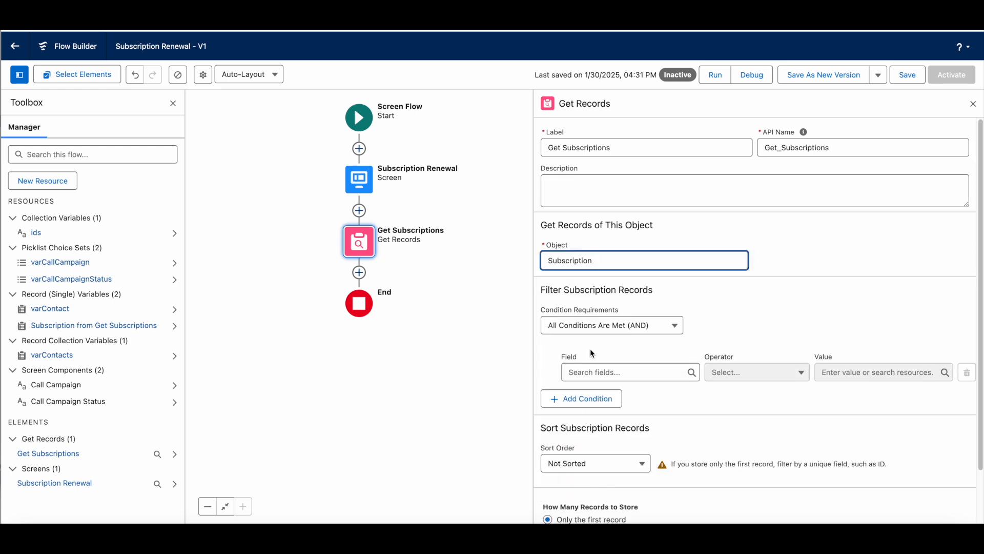
Step: Filter the Subscription records with the condition Id In the ids collection variable
scroll(714, 311, down, 2)
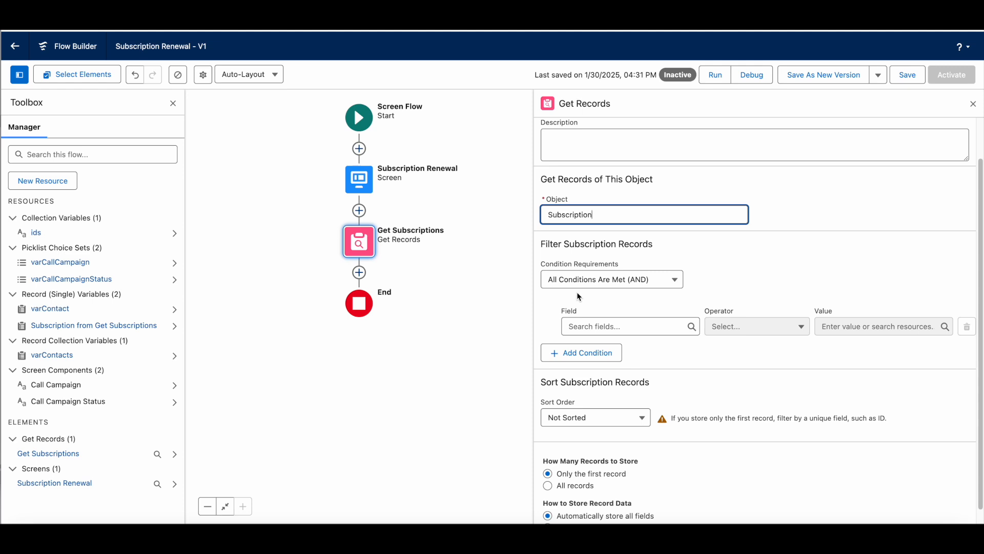
click(598, 326)
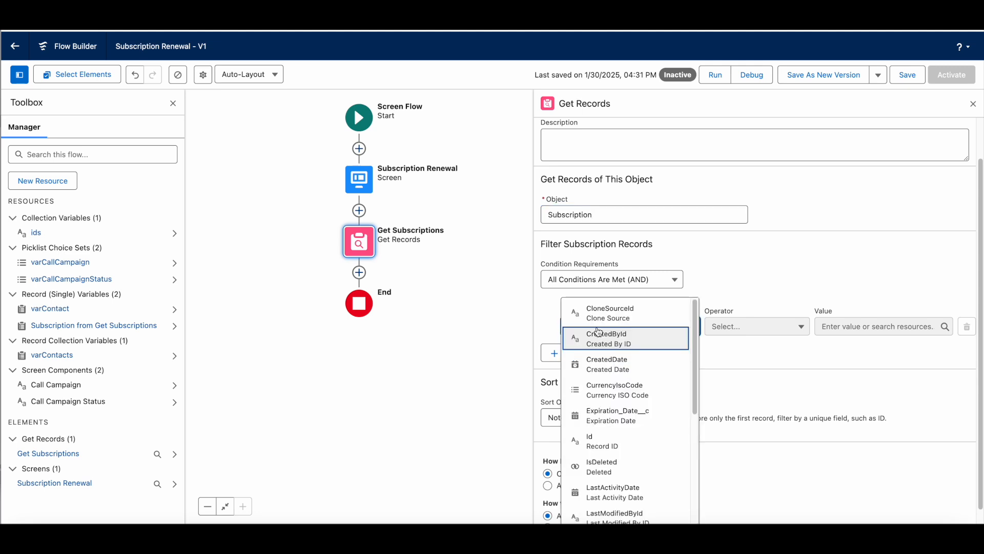
click(598, 446)
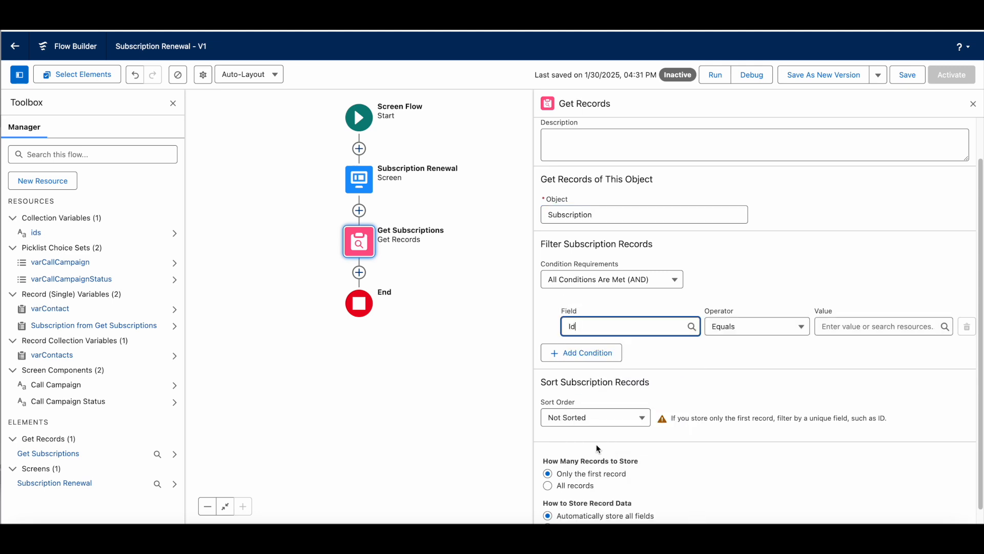
click(730, 335)
click(728, 284)
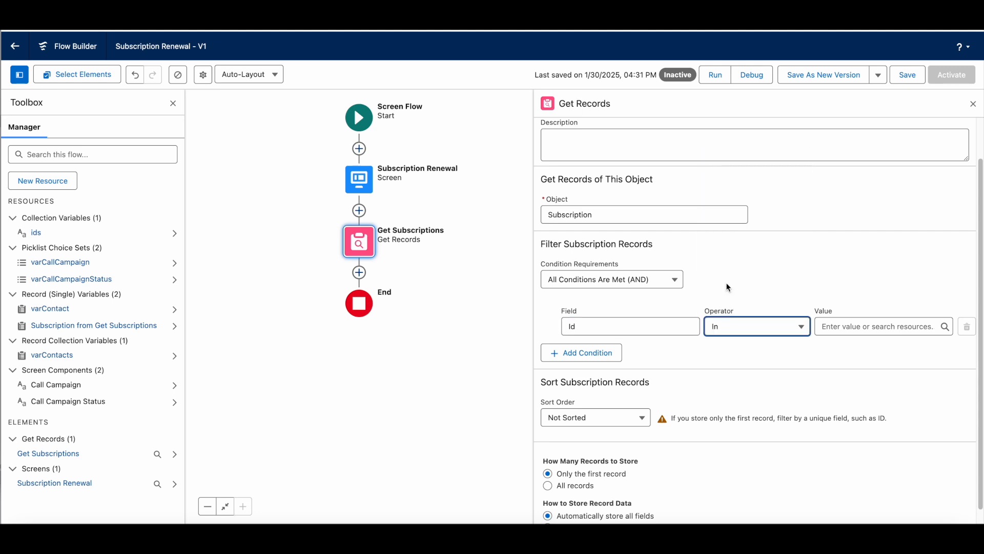
click(838, 326)
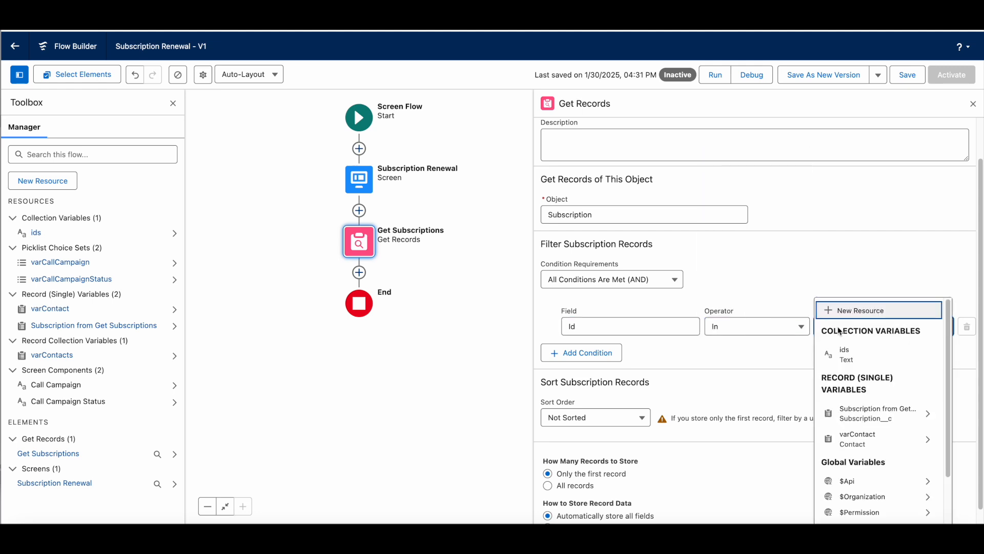
click(853, 359)
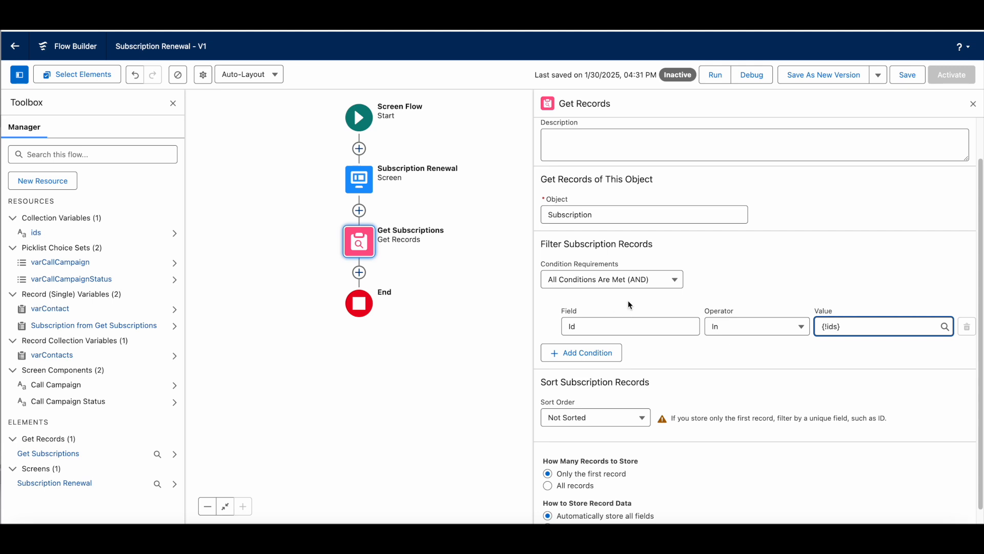
Step: Set the Get Subscriptions element to store all records
scroll(603, 359, down, 1)
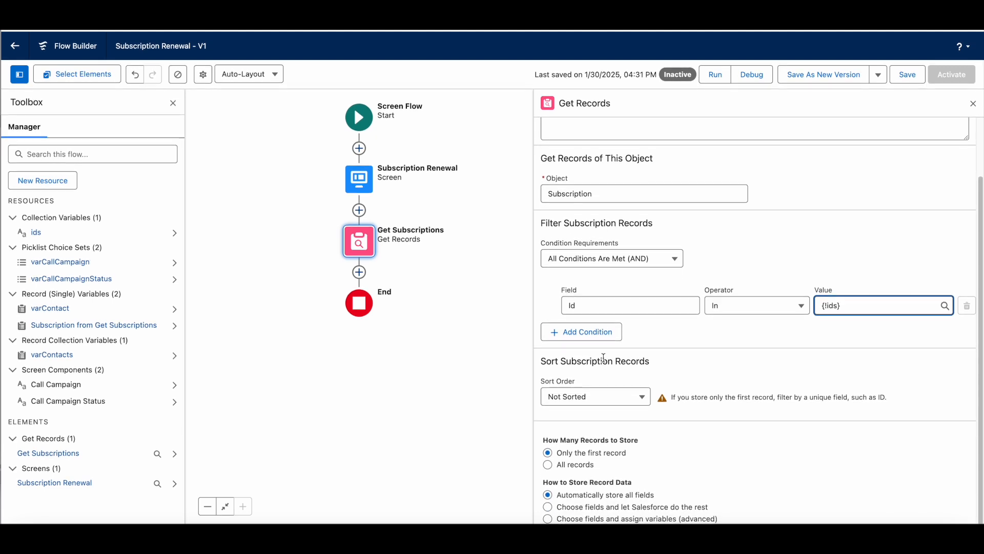
click(549, 465)
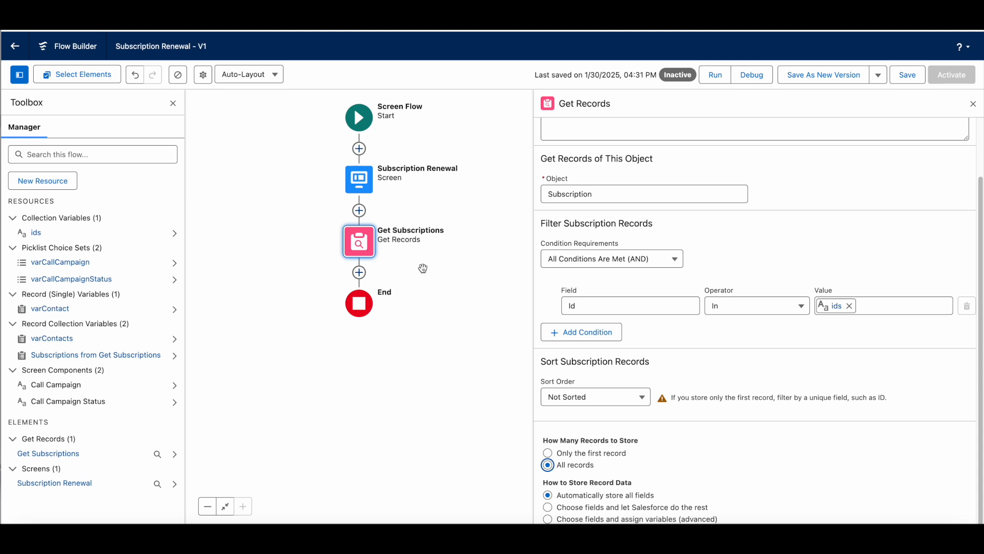
Step: Add a Loop element after Get Subscriptions and label it Interate over records
click(360, 272)
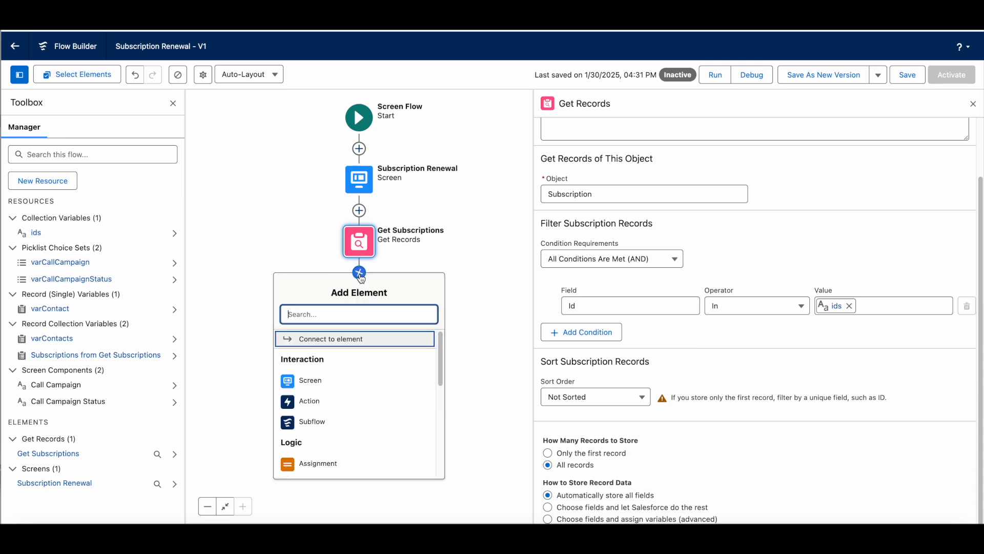
text(loop)
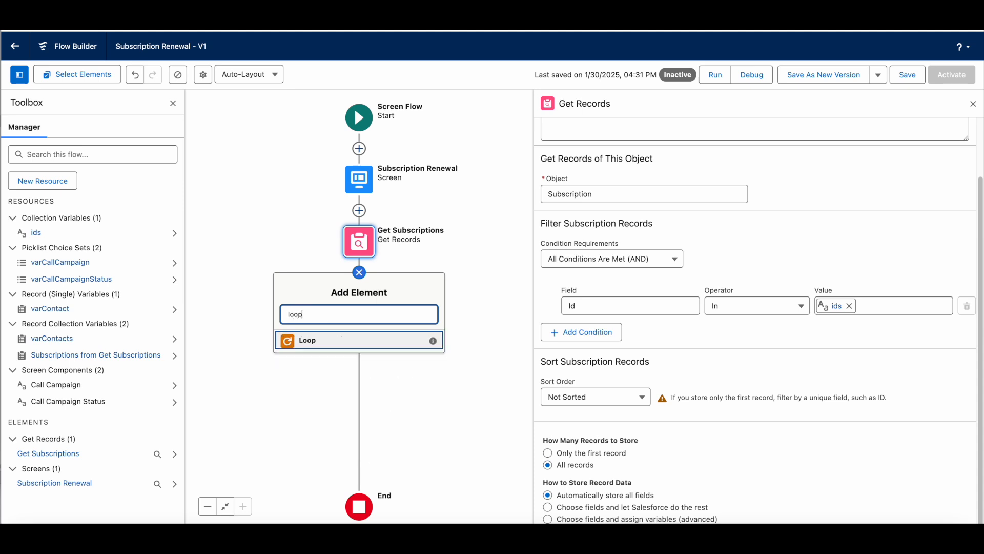
click(307, 342)
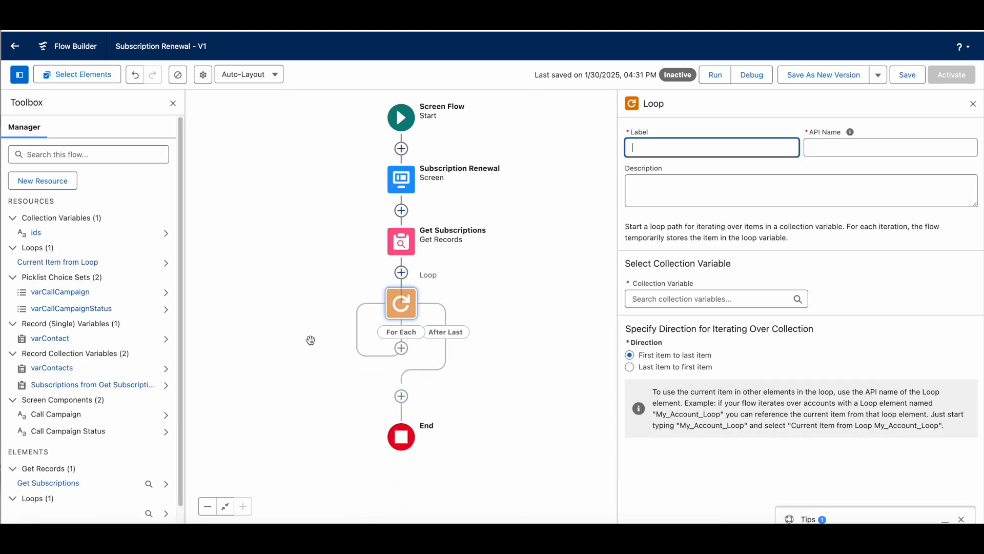
click(405, 303)
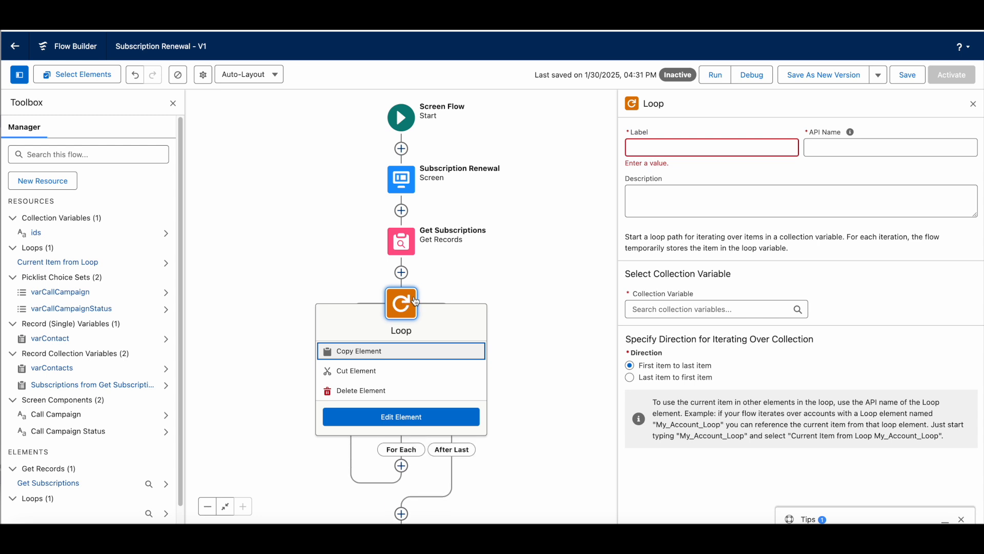
click(664, 150)
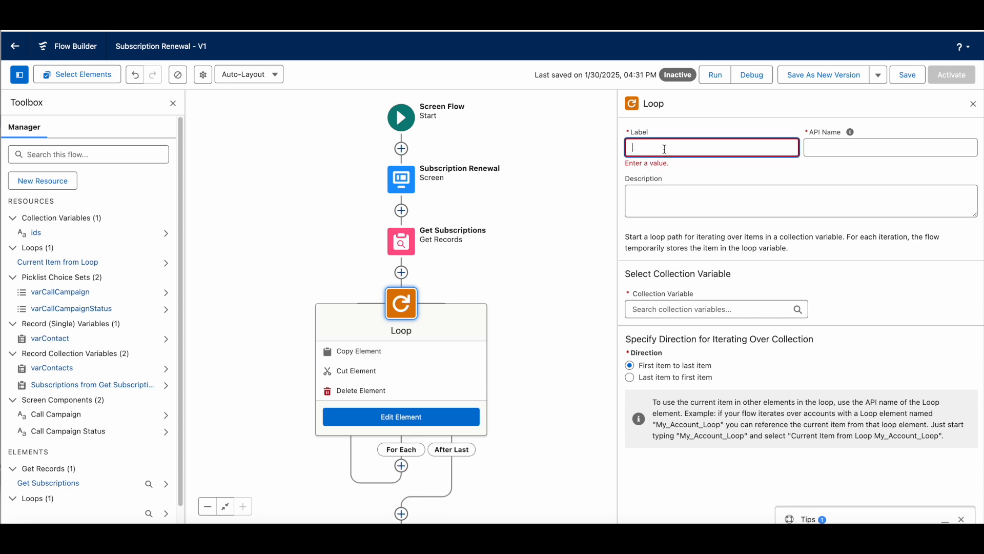
text(Interate over records)
key(Tab)
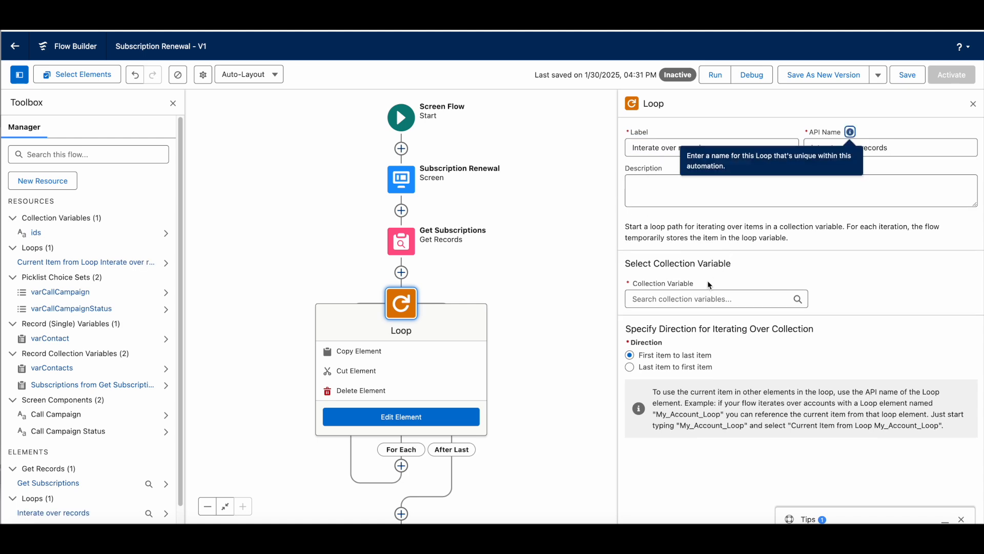
Step: Use Subscriptions from Get Subscriptions as the loop's collection variable
click(682, 301)
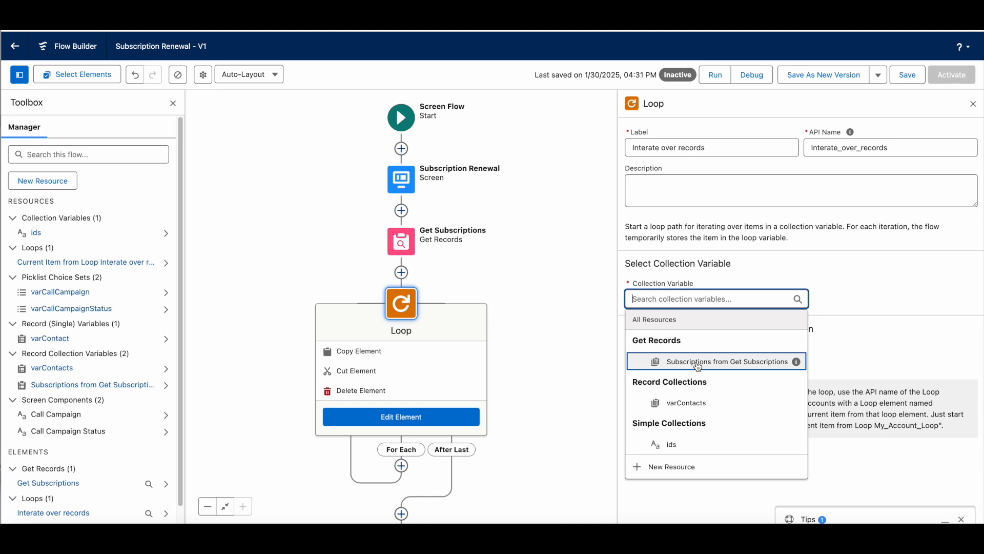
click(730, 368)
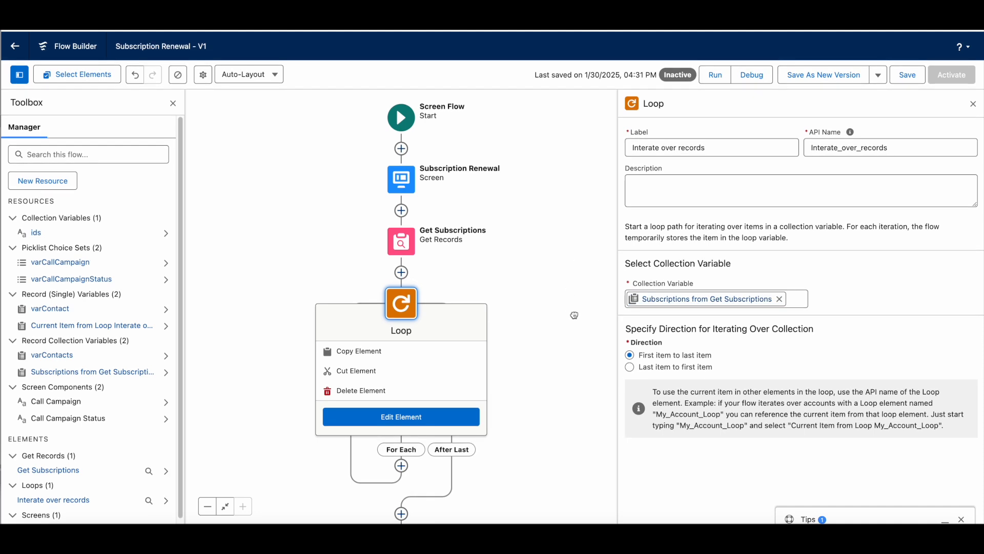
click(564, 309)
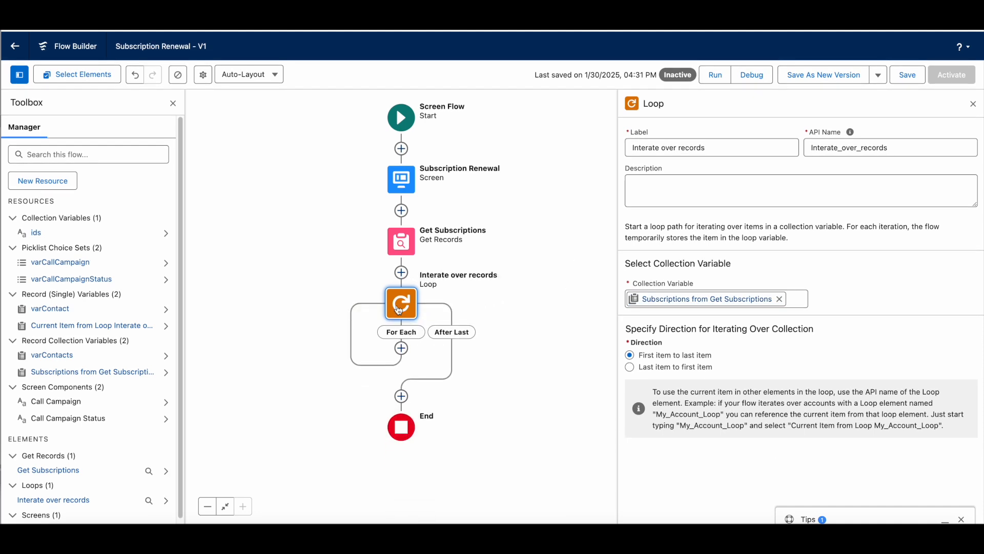
Step: Add an Assignment element on the loop's For Each path and label it Set contact values
click(402, 349)
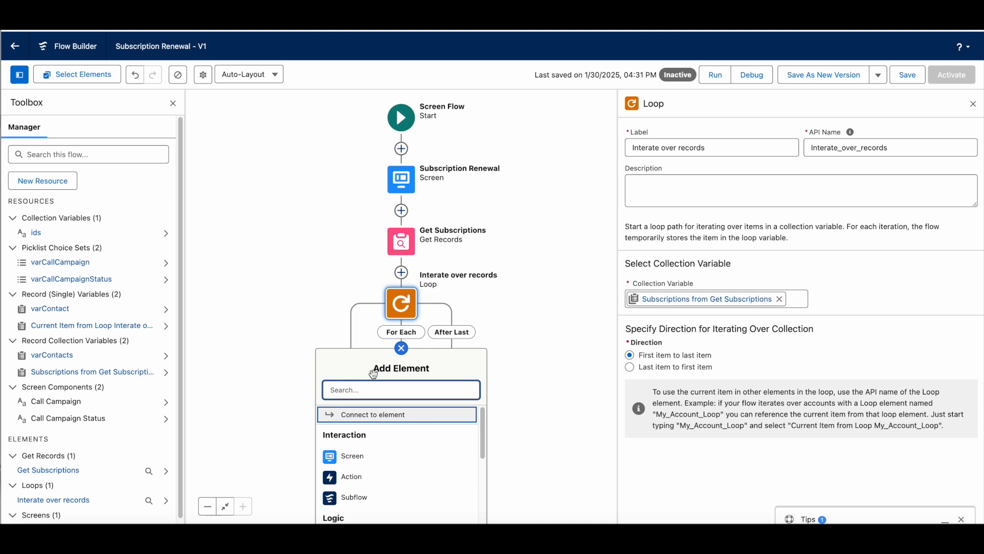
text(ass)
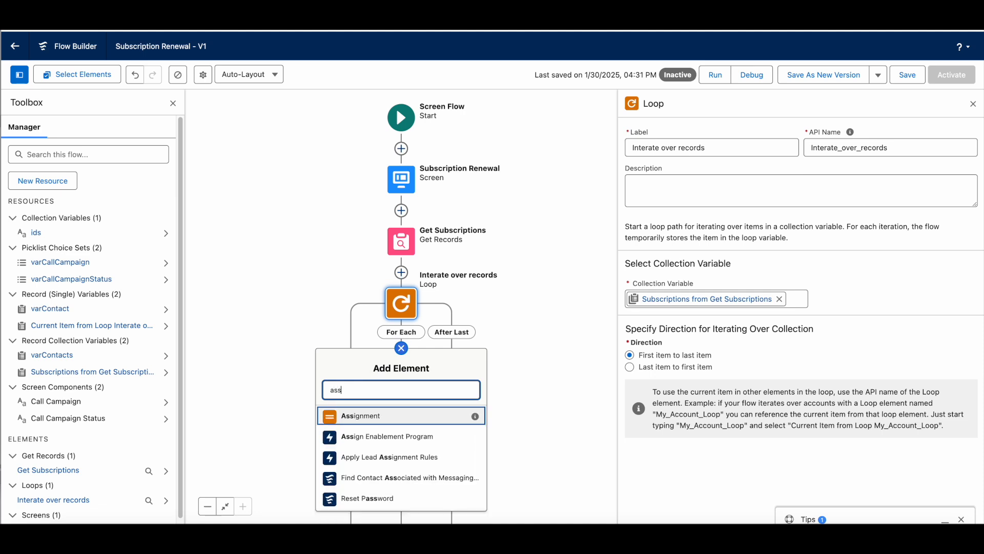
click(351, 416)
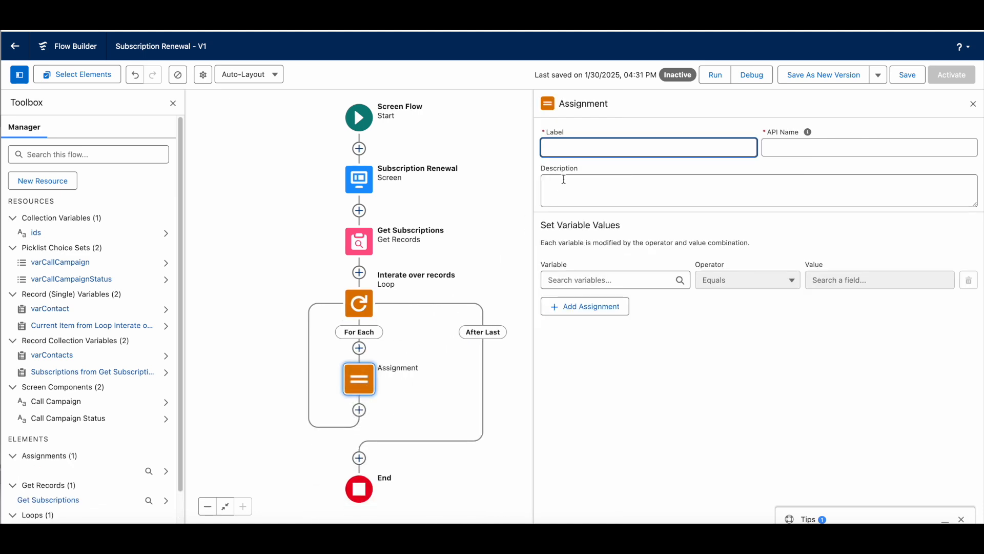
text(Set contact values)
key(Tab)
Step: Choose varContact > Contact ID as the variable of the first assignment in Set contact values
click(587, 279)
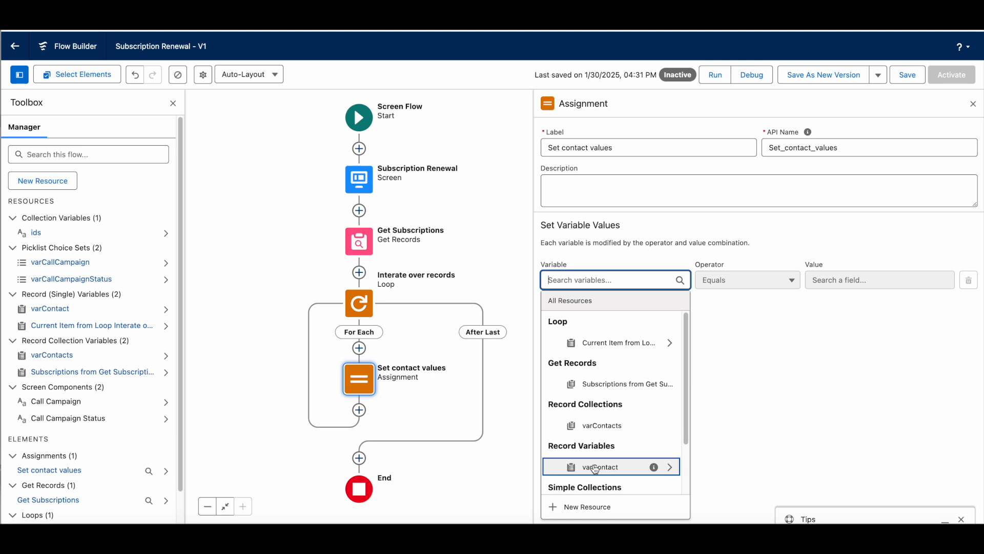
click(672, 468)
scroll(615, 410, down, 10)
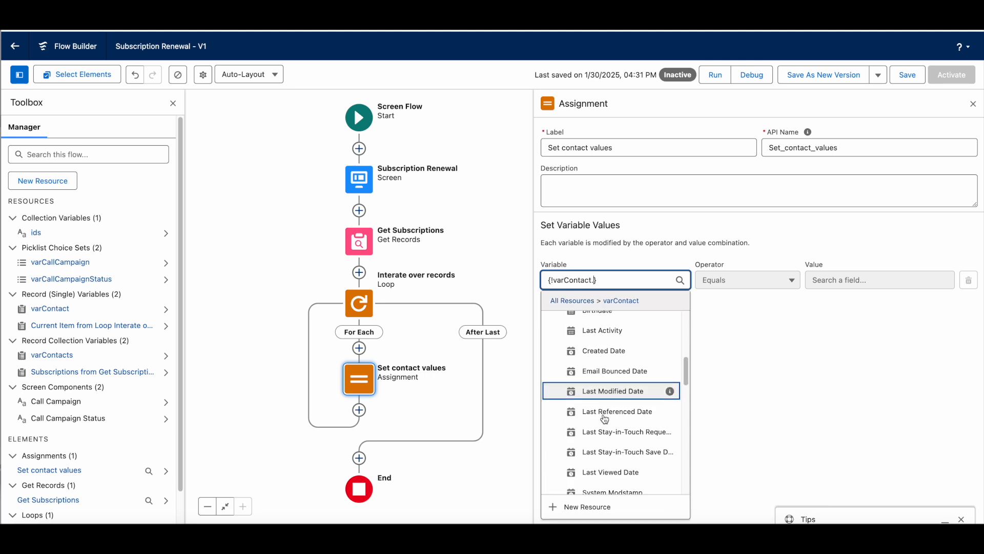
scroll(605, 420, down, 10)
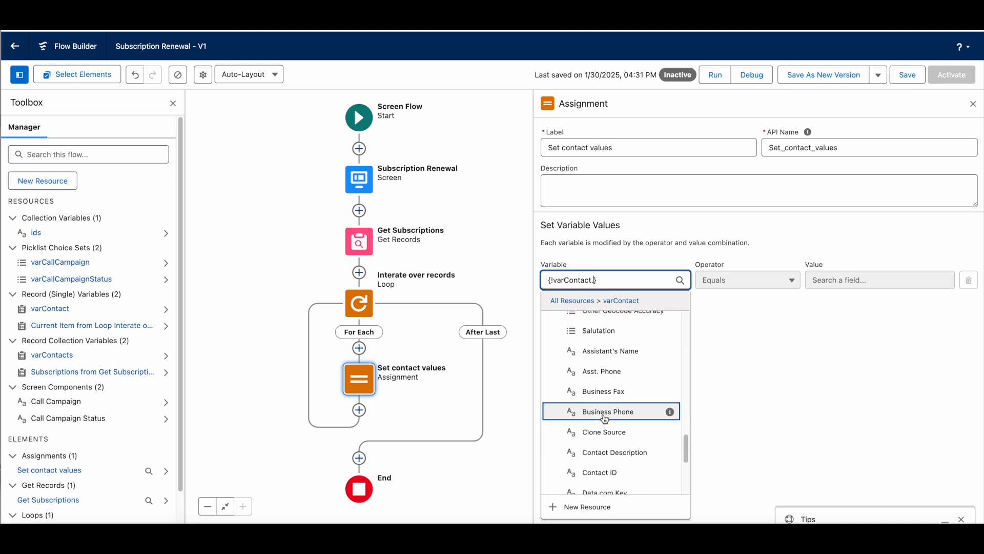
scroll(605, 420, down, 2)
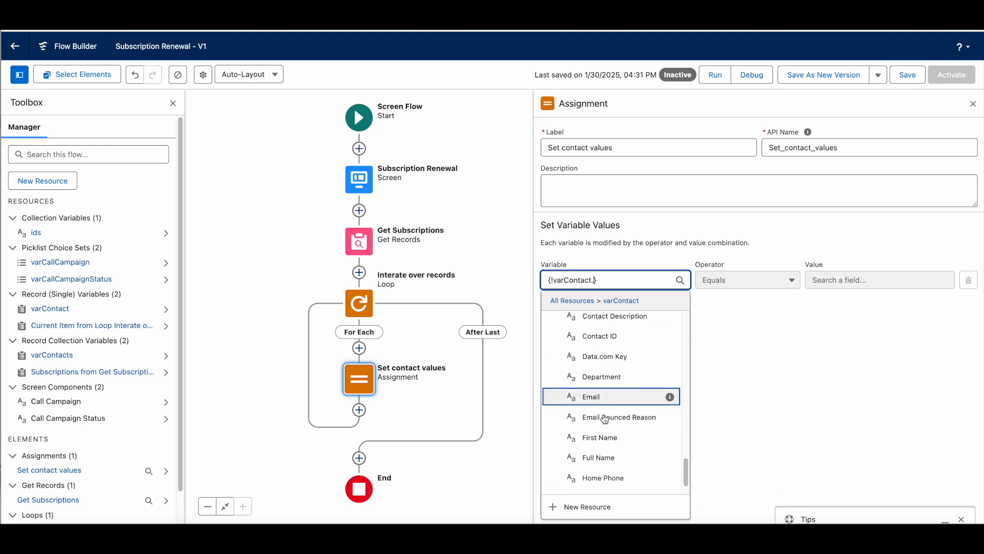
click(594, 358)
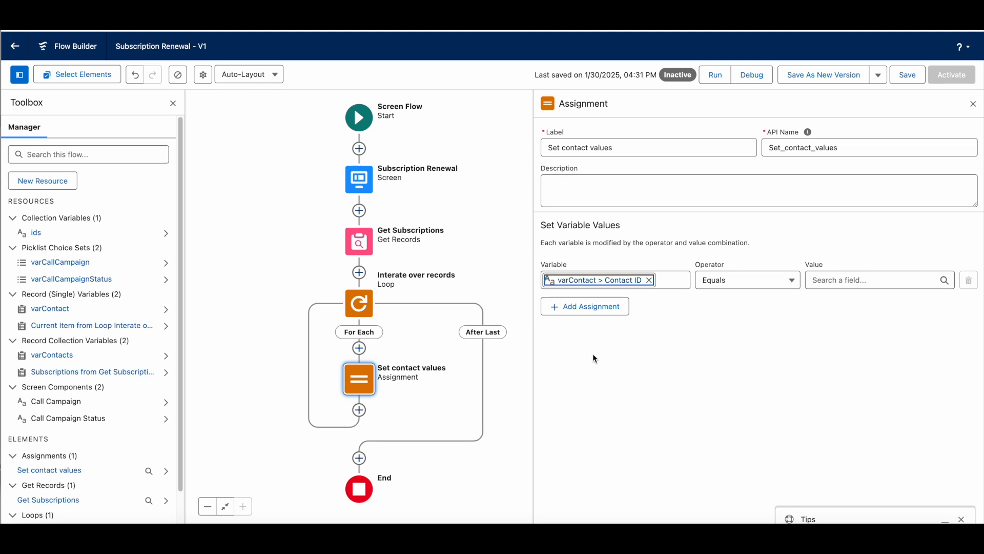
Step: Set the varContact Contact ID assignment's value to the current loop item's Subscriber > Contact ID
click(828, 279)
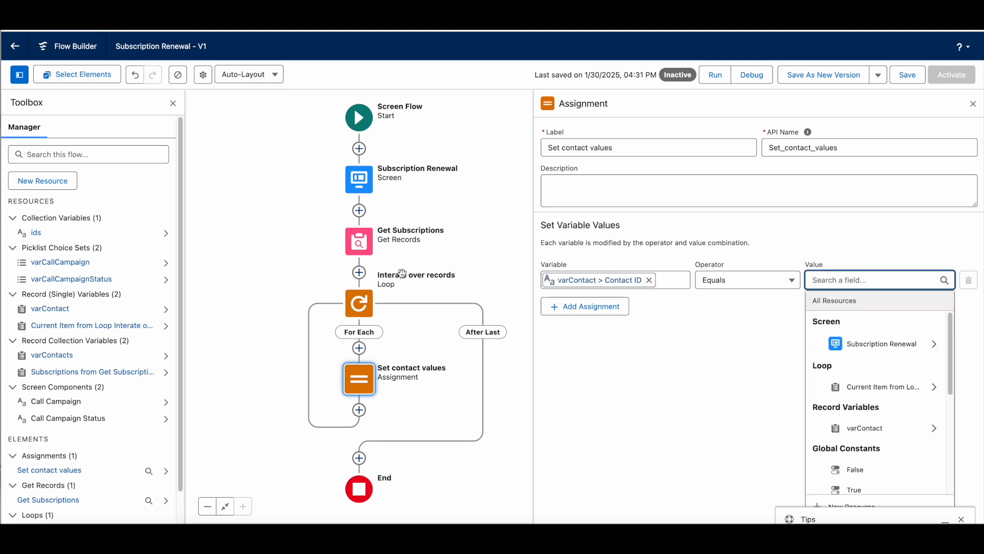
scroll(868, 370, down, 1)
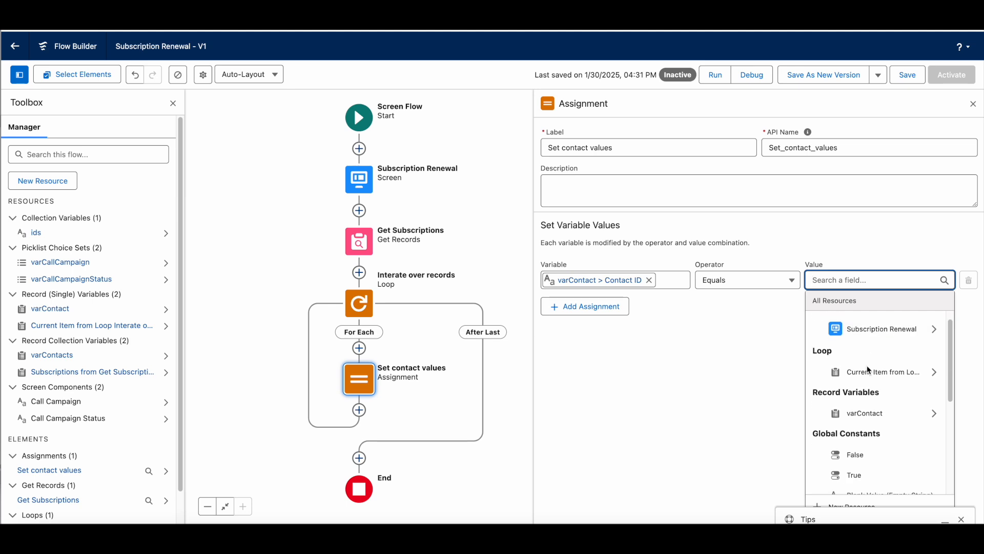
click(933, 372)
scroll(881, 411, down, 3)
scroll(882, 417, down, 5)
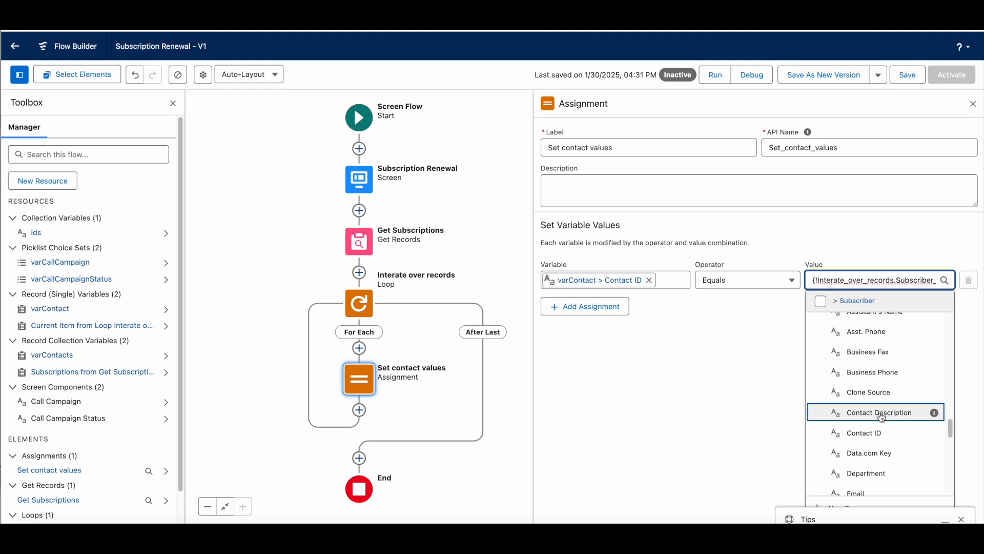
click(864, 433)
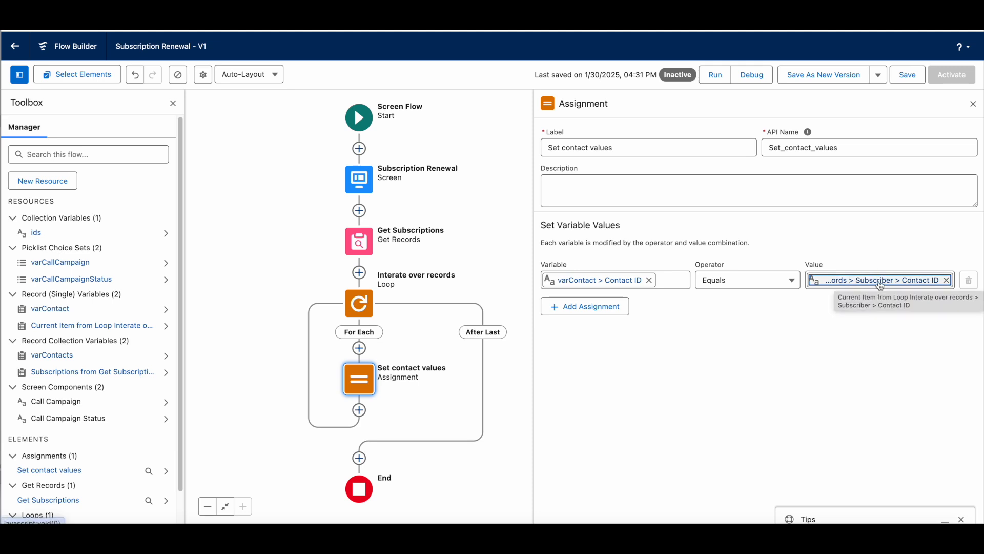
Step: Add a second assignment with varContact > Call Campaign as its variable
click(603, 308)
click(593, 314)
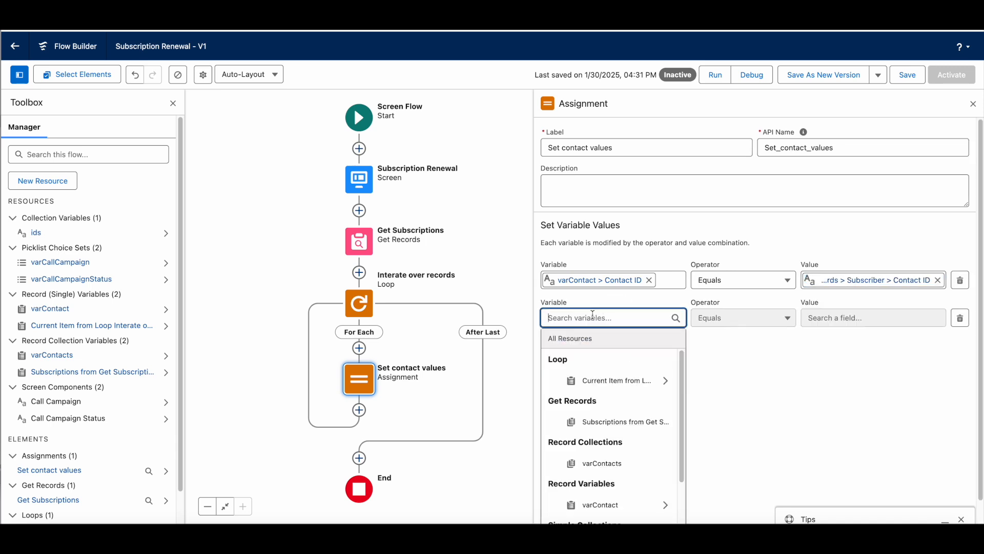
text(var)
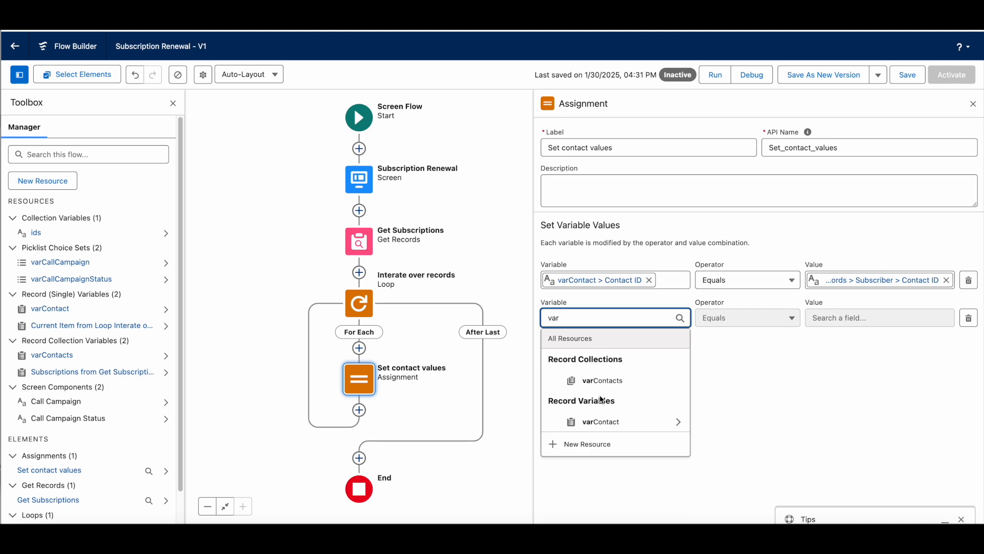
click(679, 422)
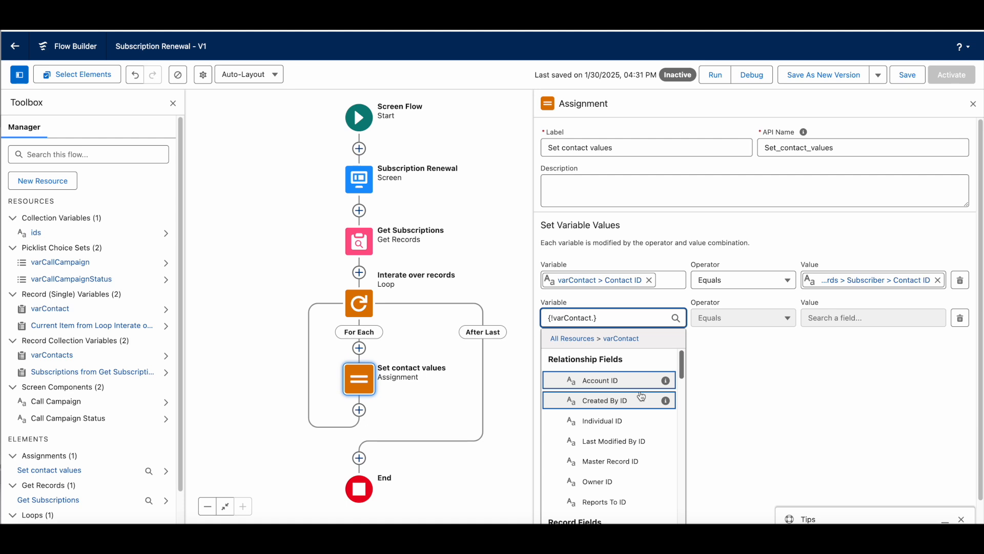
text(ca)
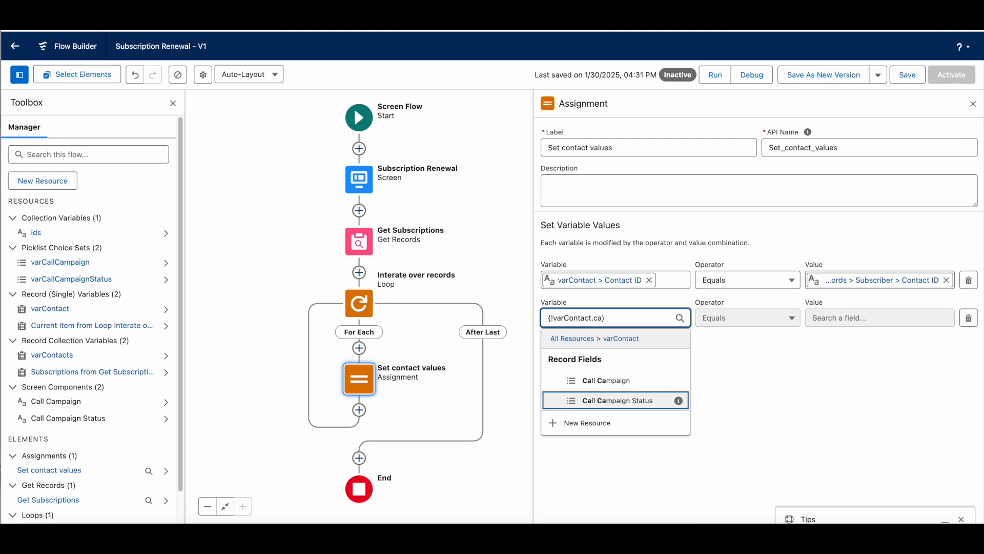
click(611, 387)
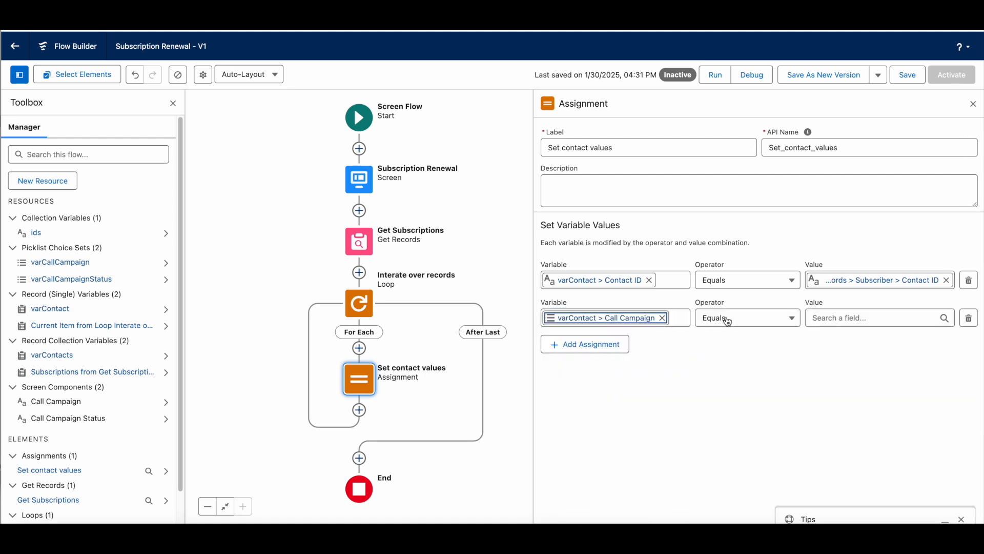
Step: Set the varContact Call Campaign assignment's value to the Subscription Renewal screen's Call Campaign component
click(823, 315)
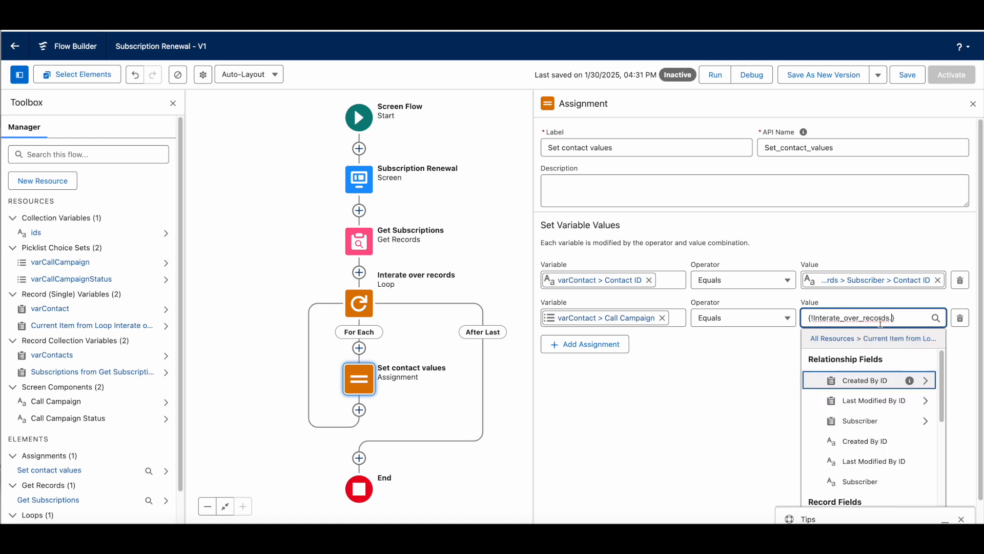
key(ctrl+a)
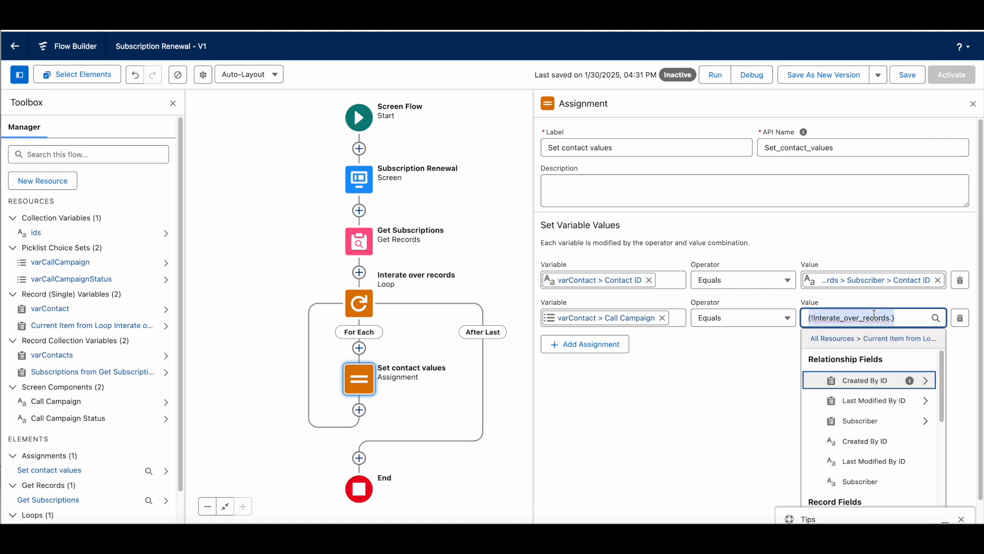
key(BackSpace)
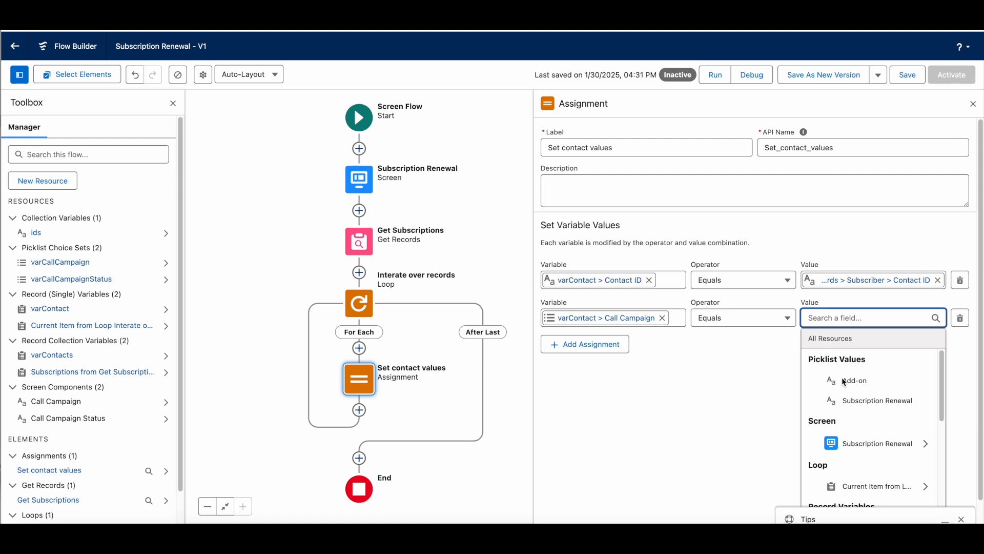
click(926, 444)
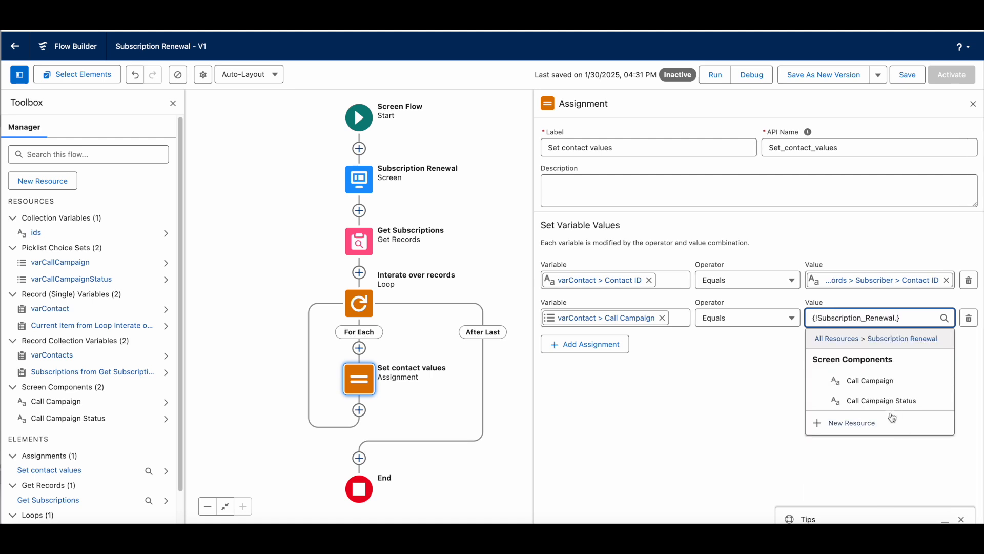
click(861, 382)
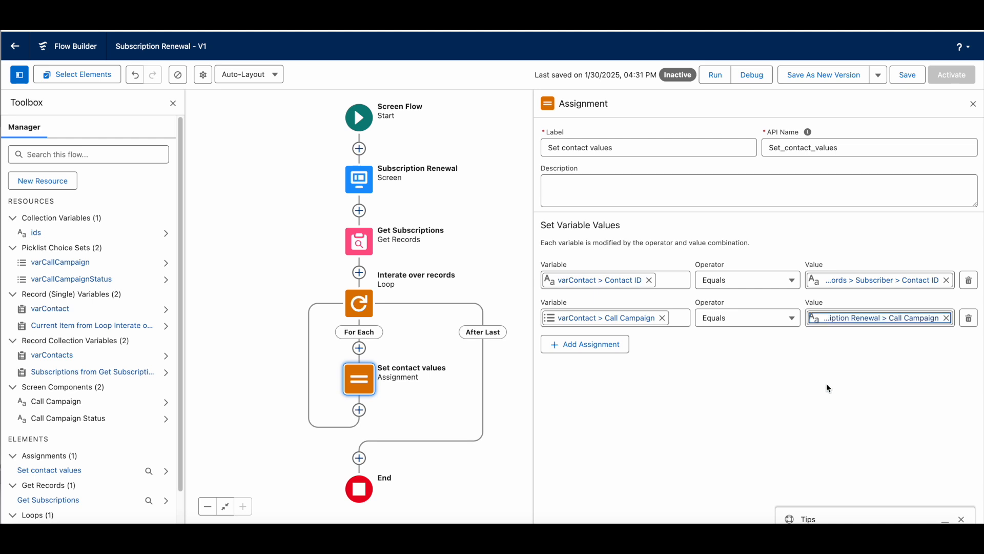
Step: Add a third assignment to Set contact values with varContact > Call Campaign Status as its variable
click(599, 344)
click(584, 351)
text(var)
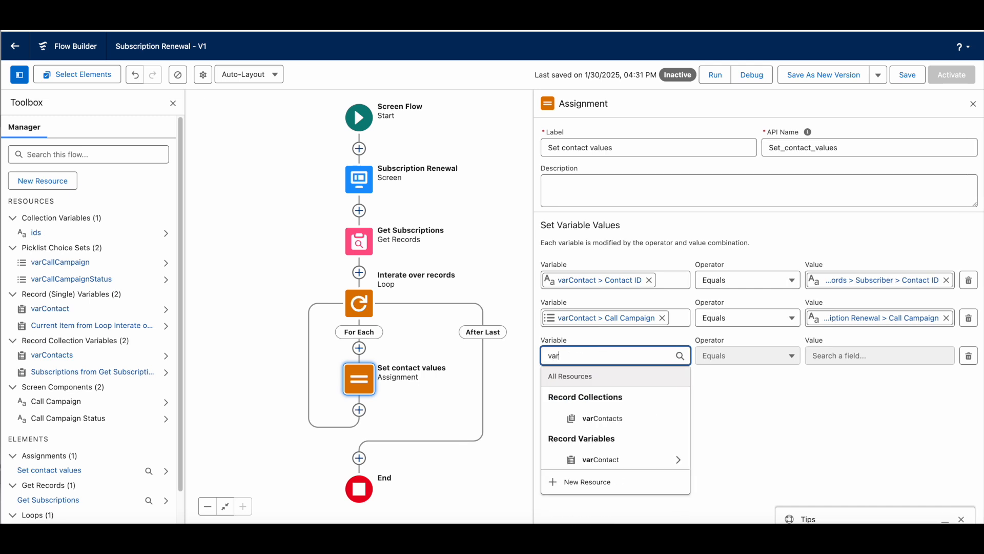
click(678, 459)
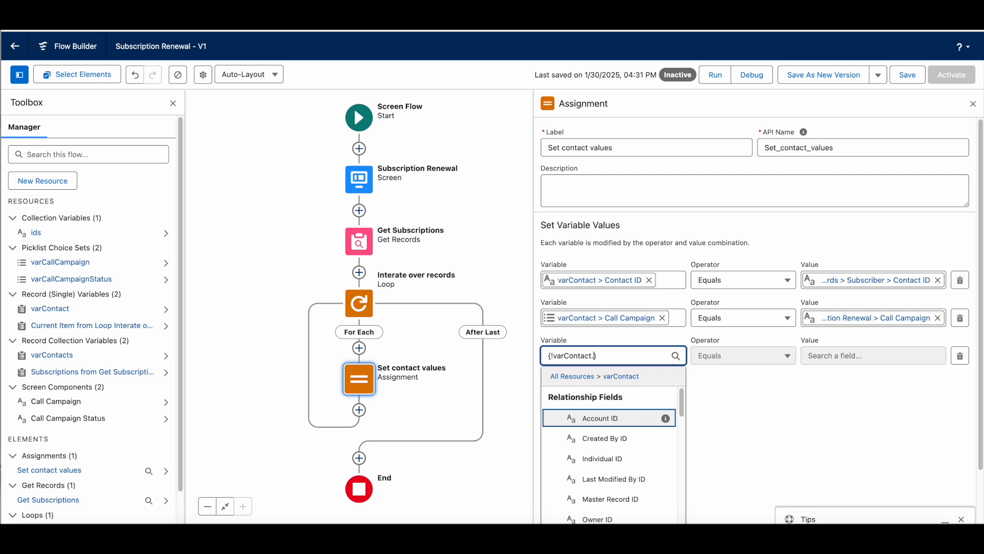
text(Call)
click(636, 438)
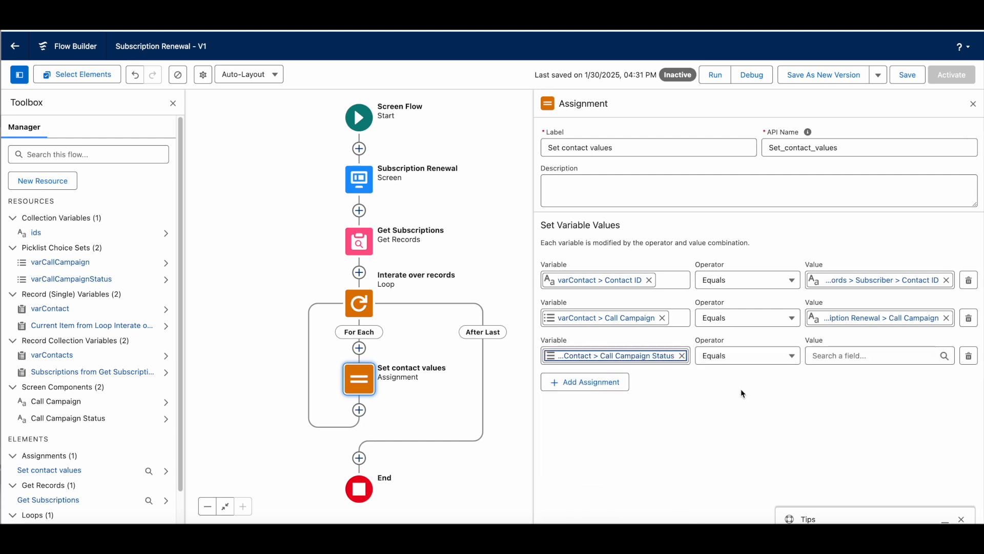
Step: Set the varContact Call Campaign Status assignment's value to the Subscription Renewal screen's Call Campaign Status component
click(836, 355)
scroll(838, 392, down, 3)
scroll(839, 394, up, 3)
scroll(840, 394, down, 4)
scroll(840, 394, down, 1)
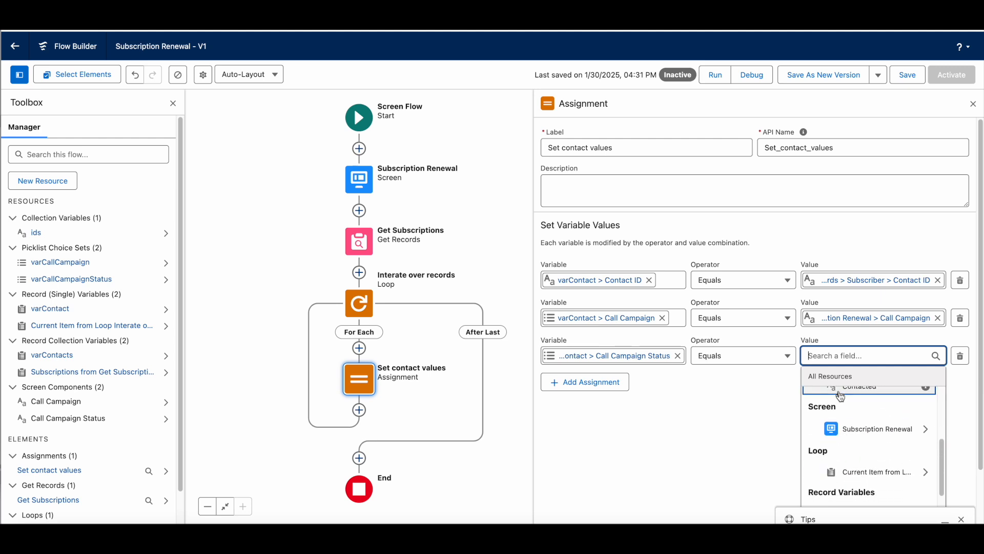
click(927, 431)
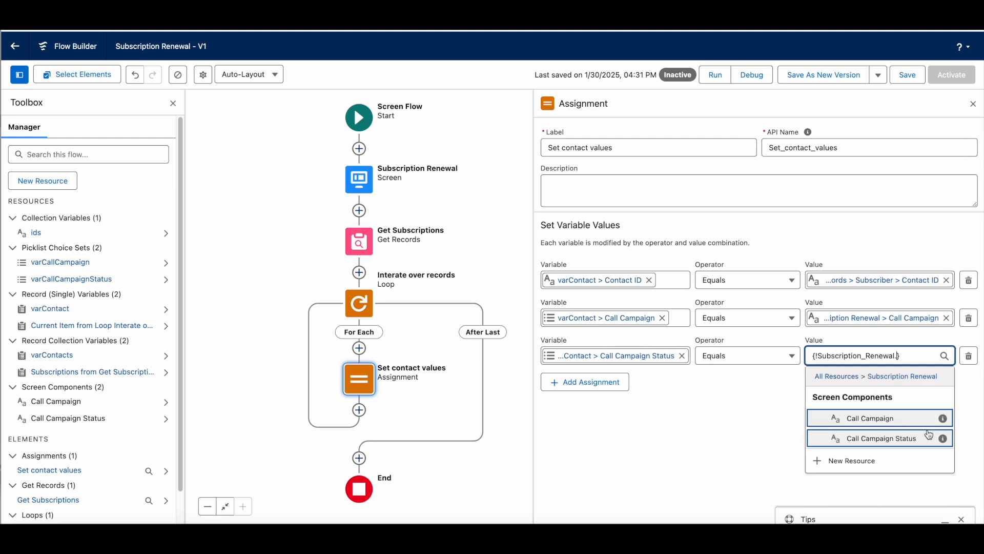
click(883, 440)
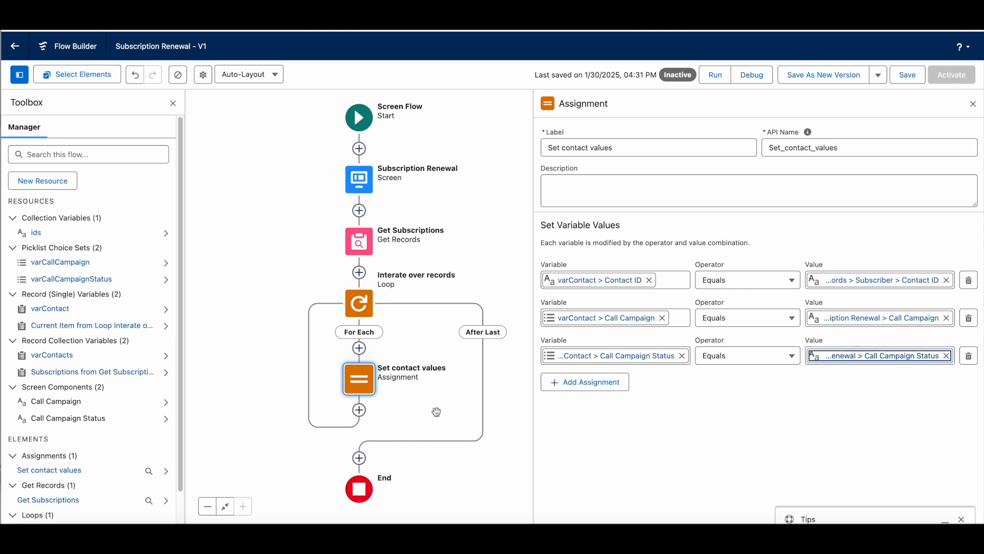
Step: Insert an Assignment element labelled "Add to collection" inside the loop after Set contact values
click(359, 410)
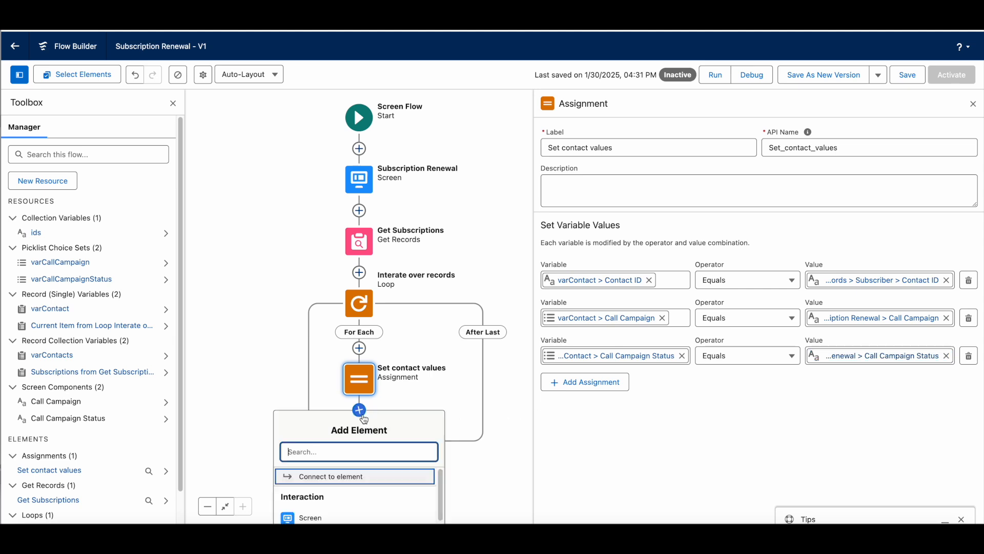
text(ass)
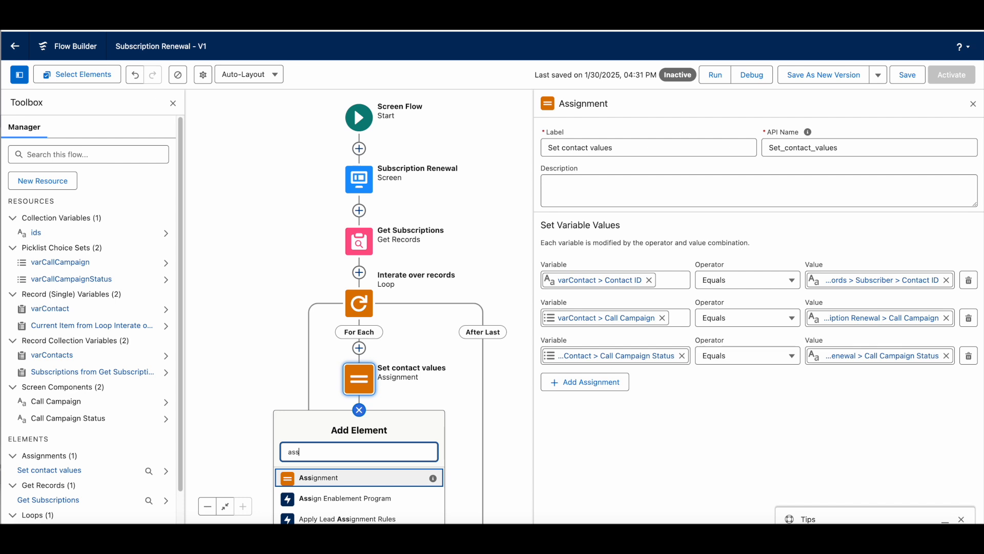
click(332, 485)
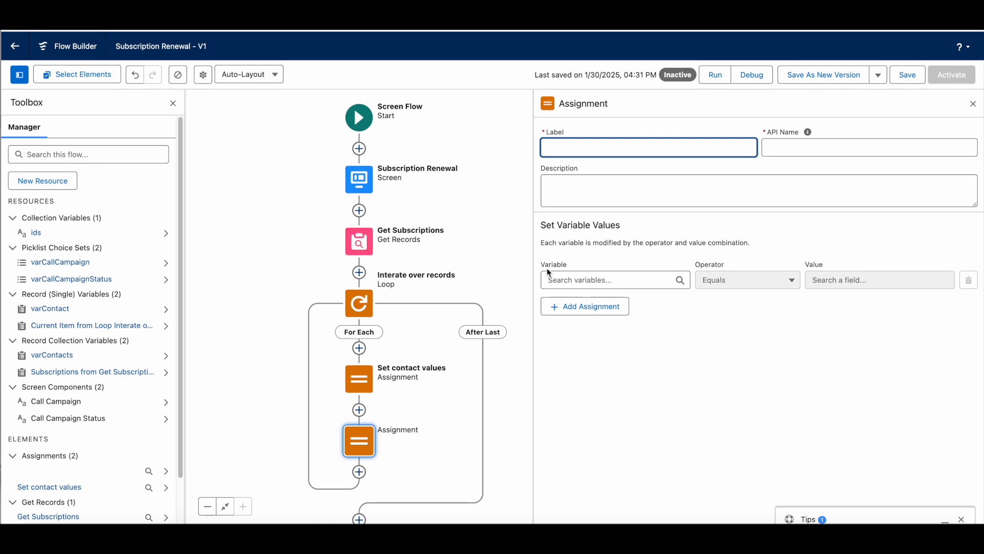
text(Add to collection)
click(630, 241)
Step: Configure Add to collection with variable varContacts, operator Add and value varContact
click(597, 275)
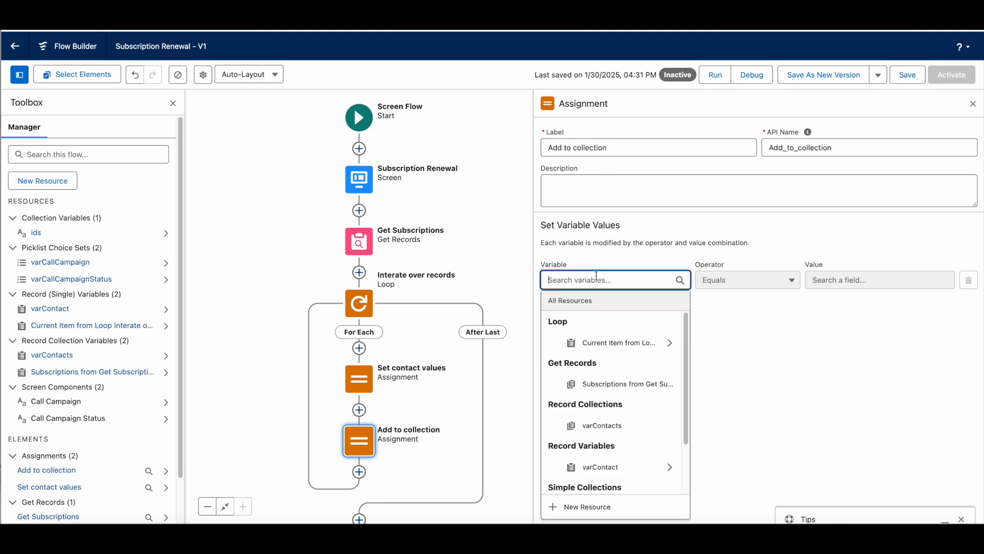
click(619, 426)
click(743, 280)
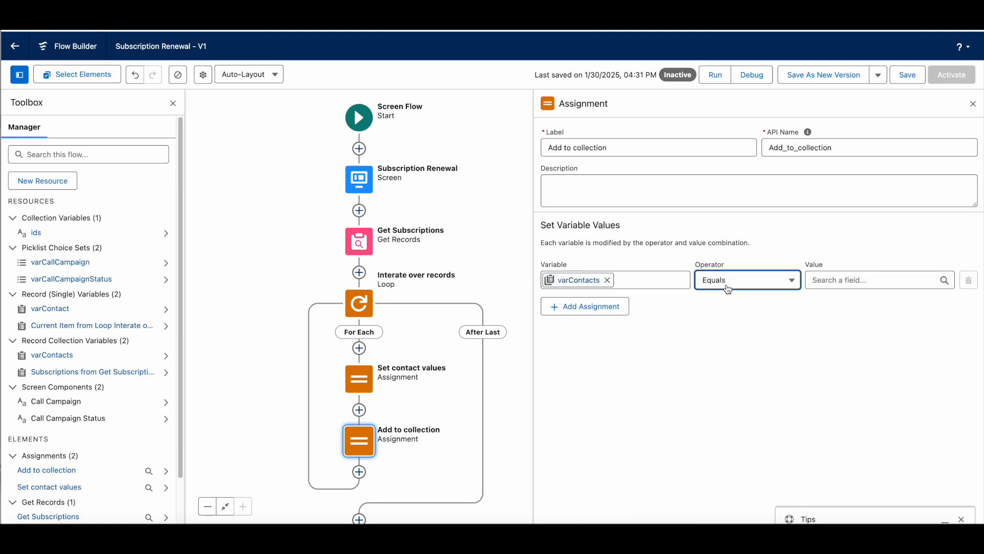
click(723, 323)
click(826, 280)
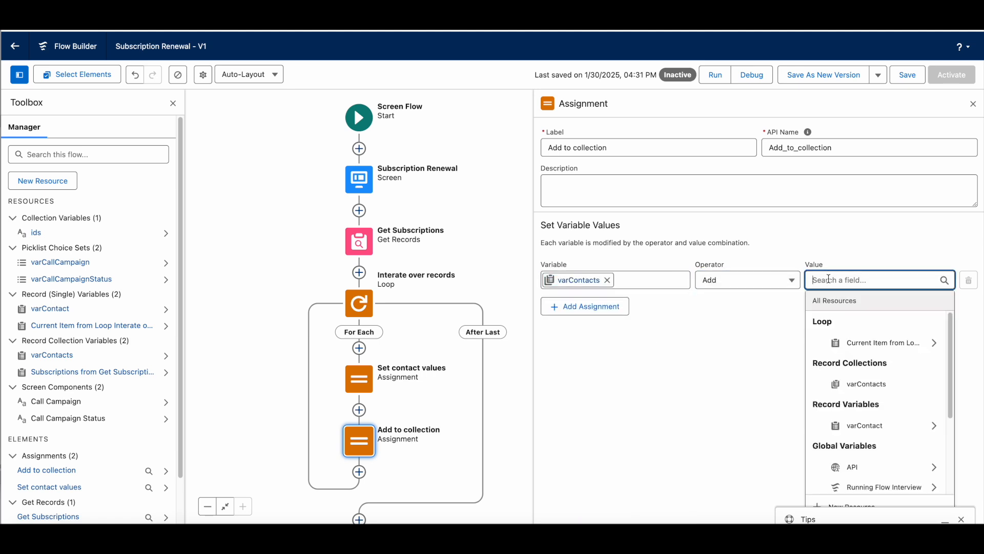
text(var)
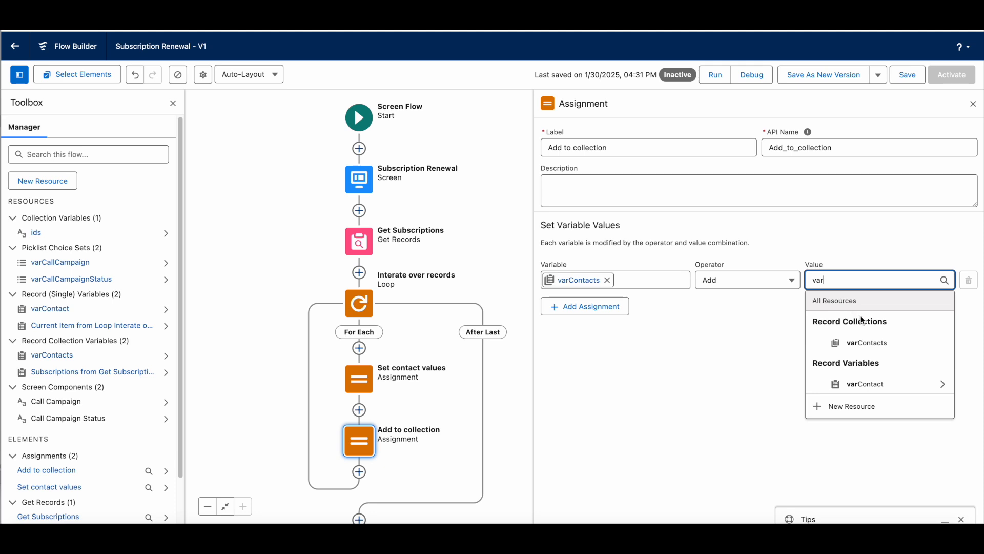
click(868, 384)
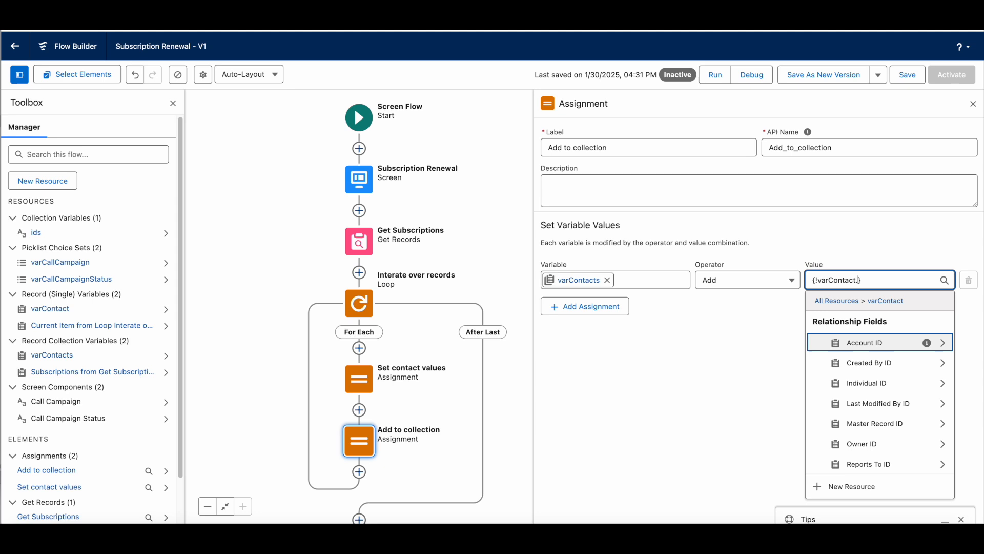
click(695, 379)
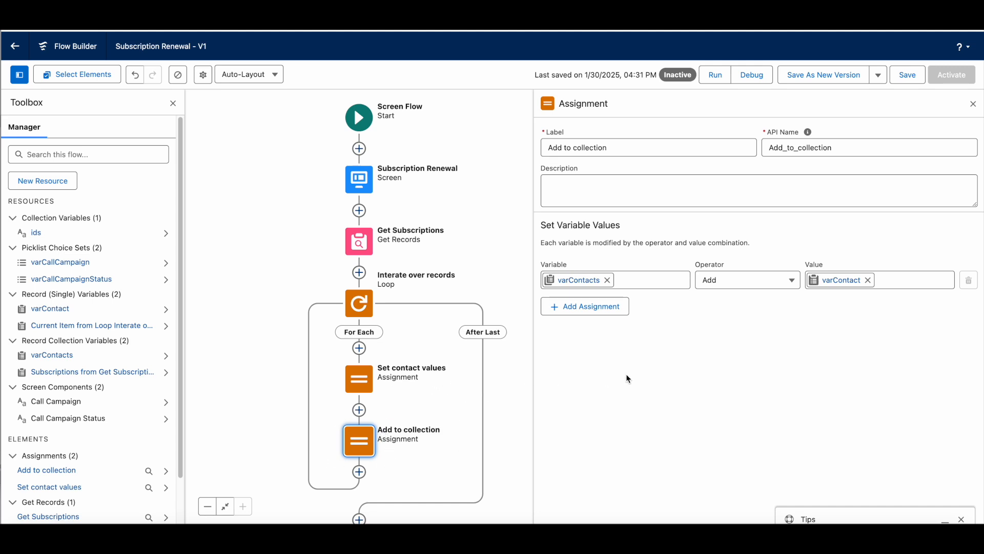
Step: Insert an Update Records element labelled "Update Contacts" after the loop's end
click(359, 519)
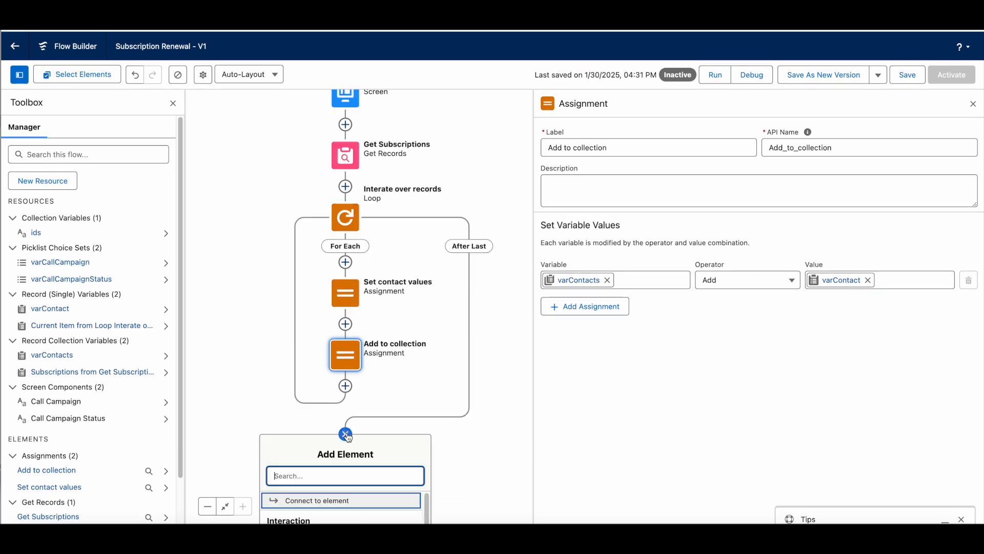
text(up)
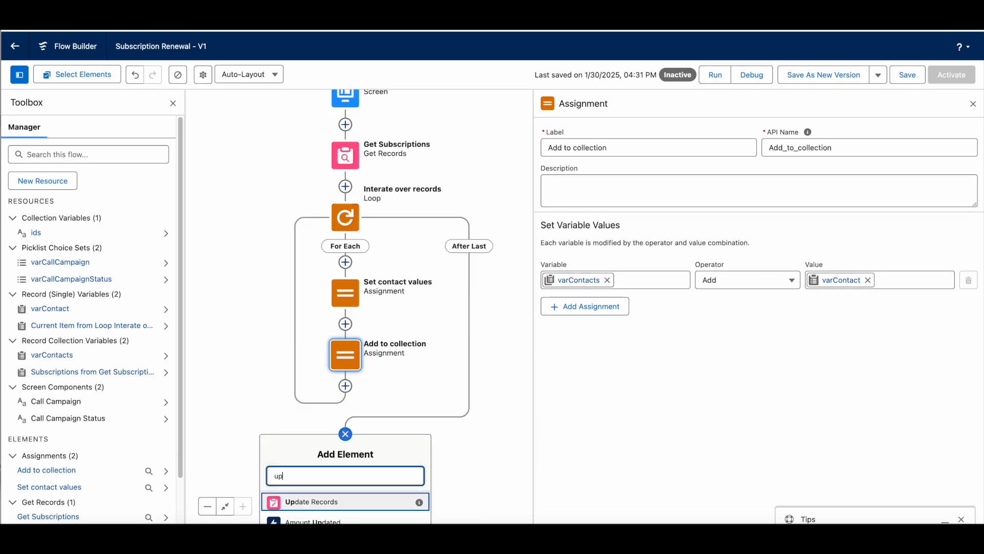
click(315, 502)
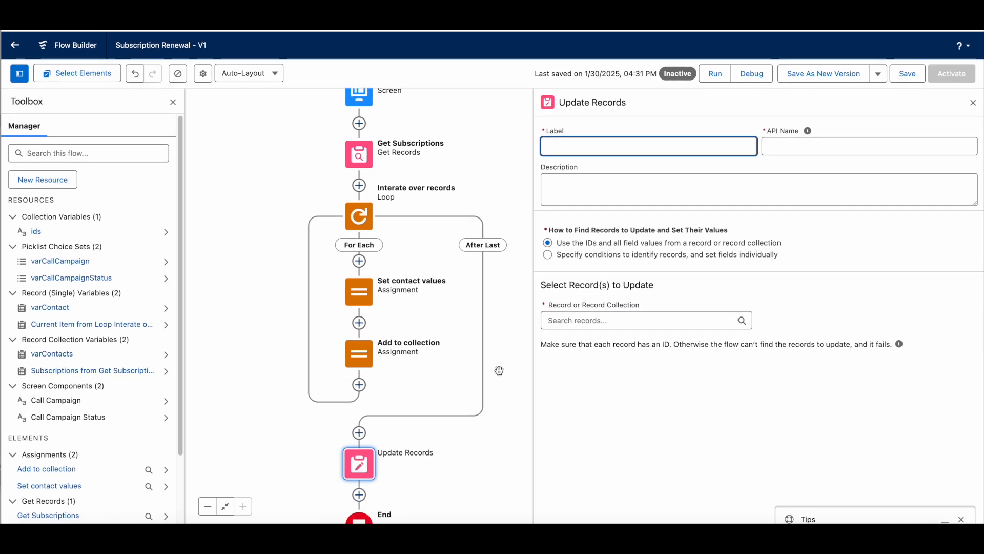
click(612, 147)
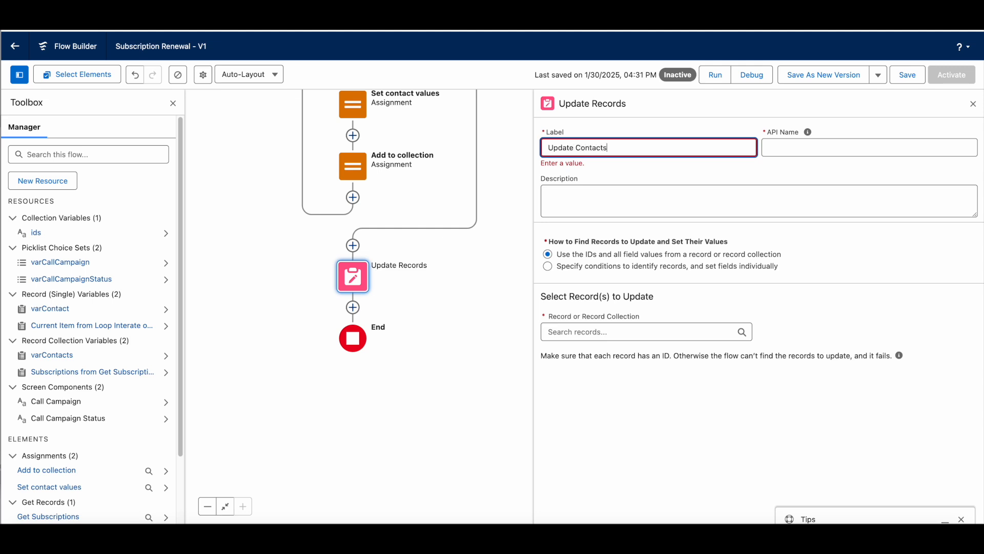
text(Update Contacts)
key(Tab)
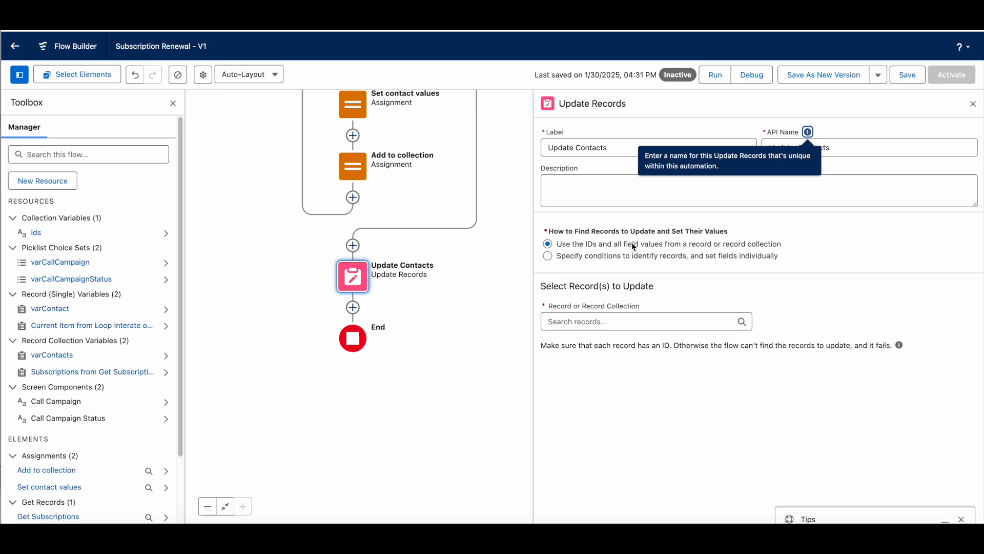
Step: Choose varContacts as the record collection for Update Contacts to update
click(569, 320)
text(var)
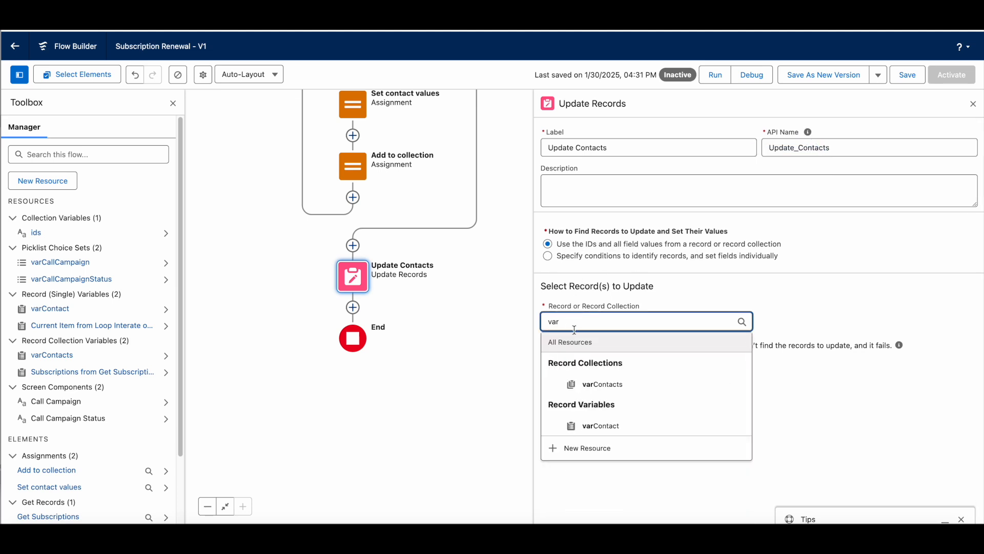
click(612, 385)
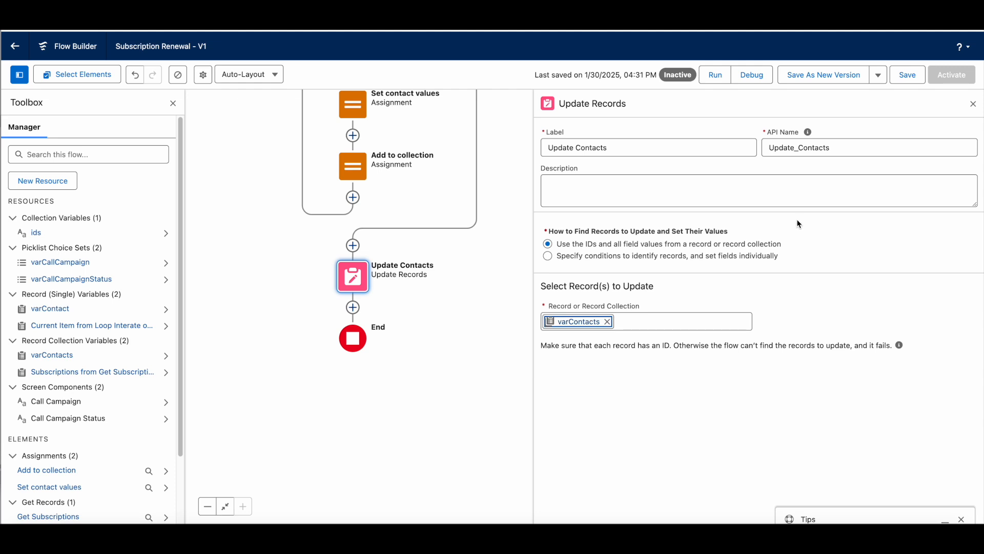
Step: Save the Subscription Renewal flow and activate it
click(907, 75)
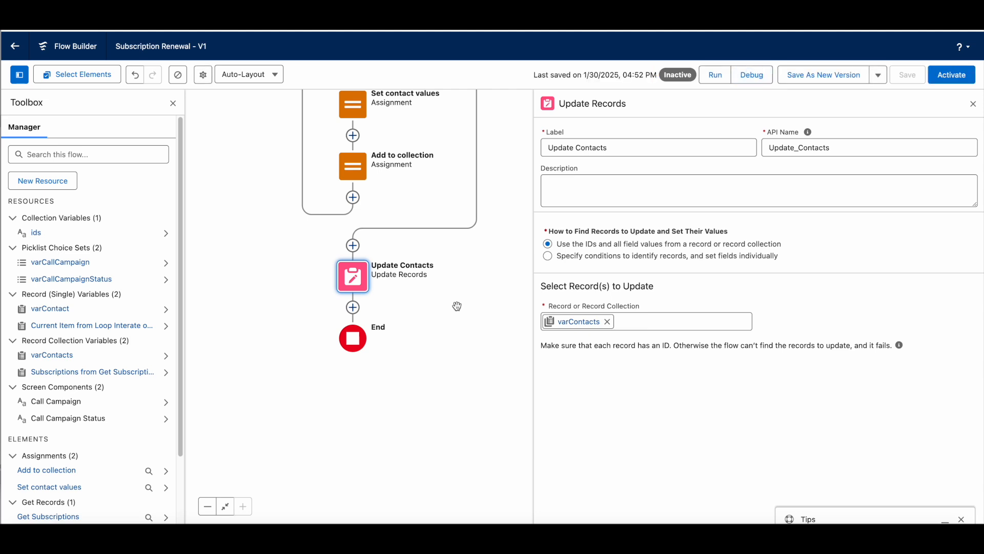
click(962, 78)
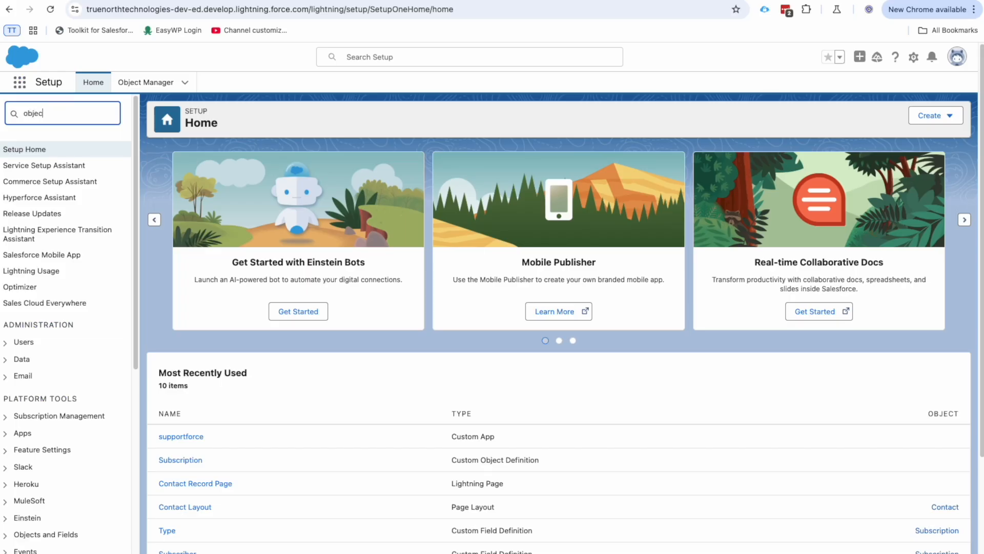
Step: Find Object Manager in Setup and open the Subscription custom object
text(t manager')
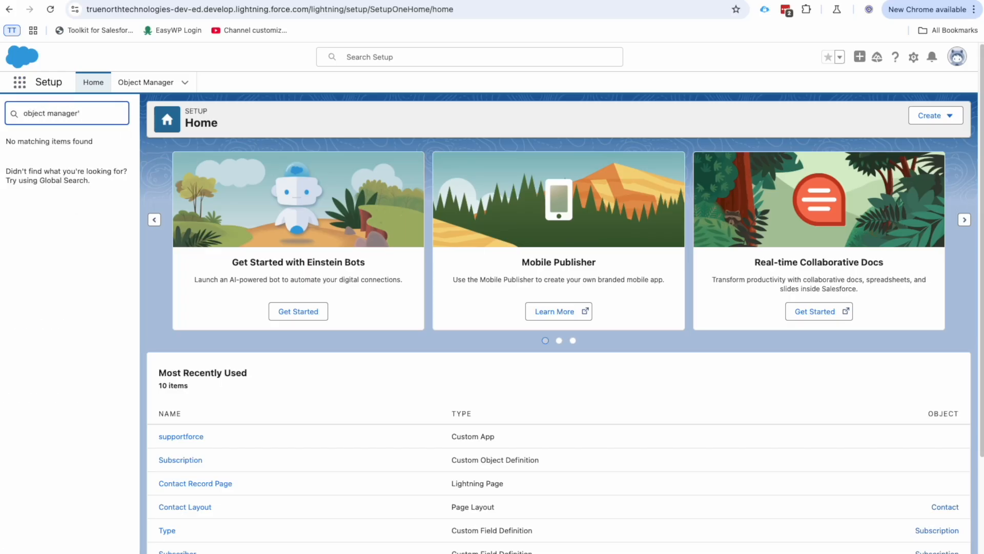
key(BackSpace)
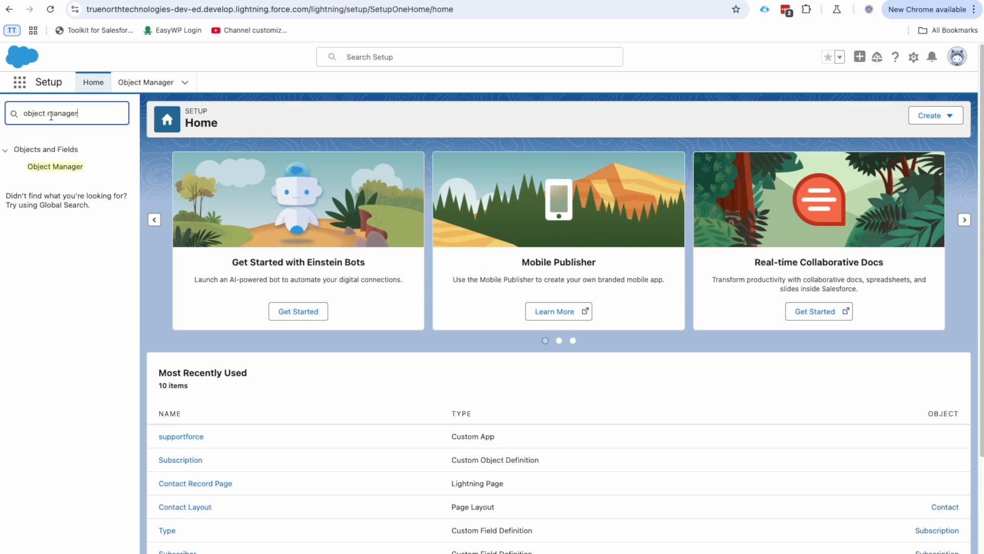
click(56, 167)
click(749, 115)
text(subscription)
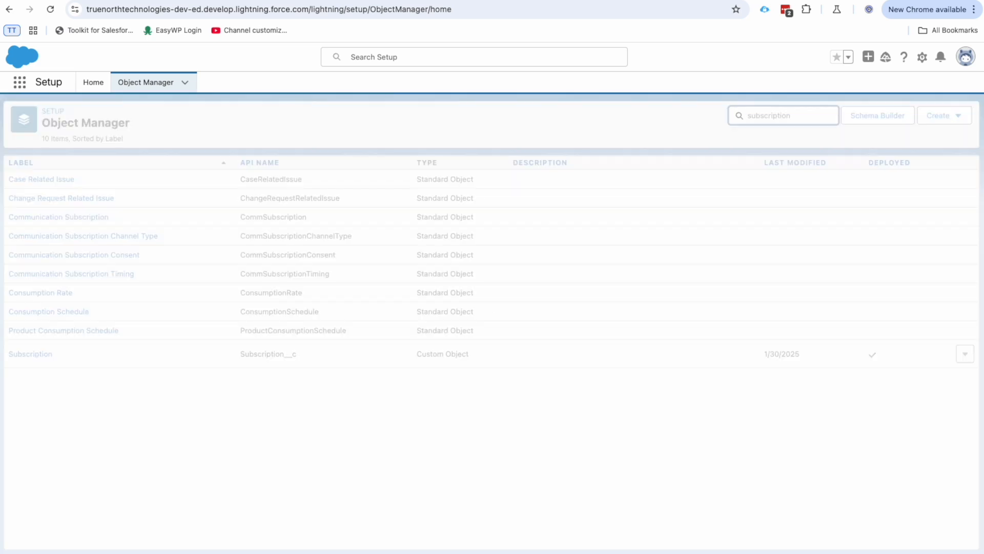
click(30, 259)
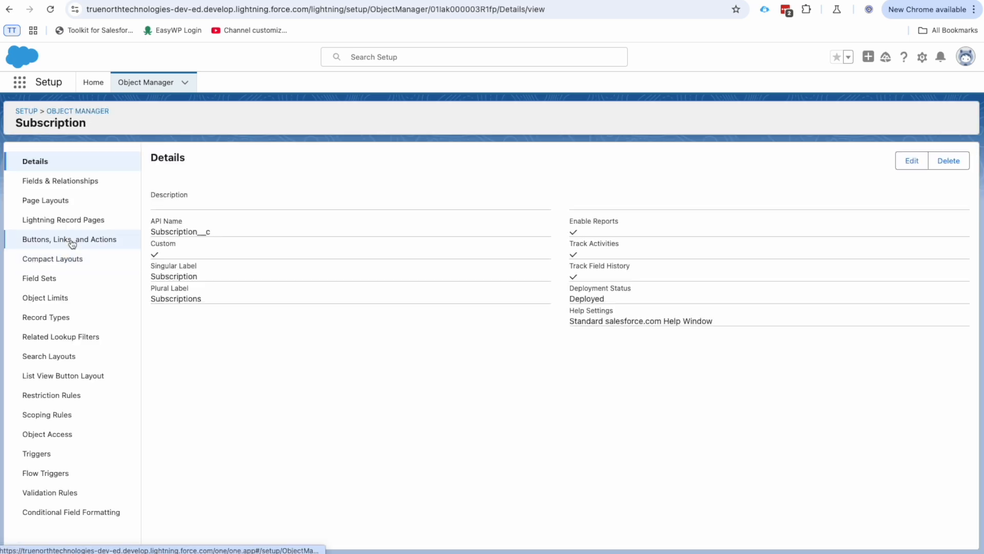
Step: Open the Subscription object's Subscription Renewal list button for editing to review its configuration
click(122, 242)
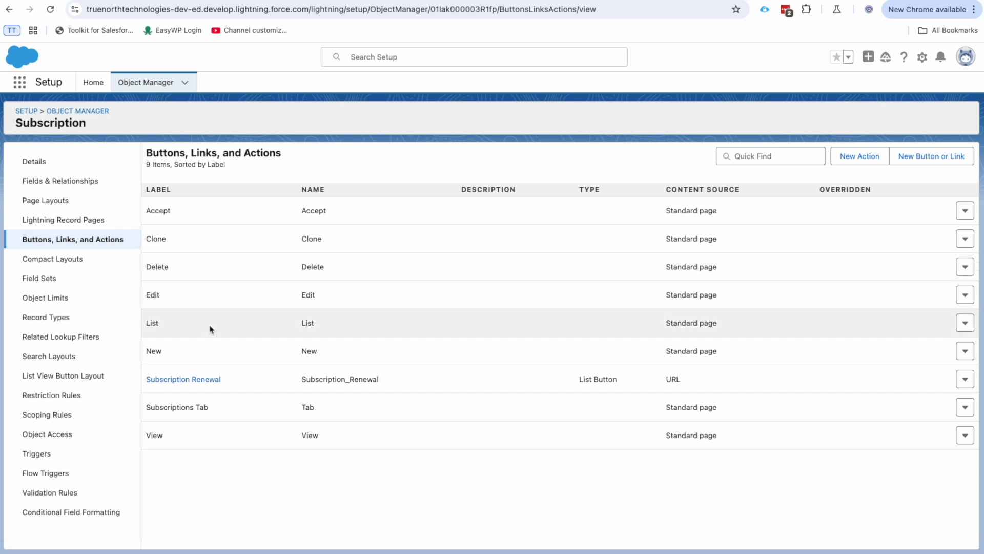
click(194, 382)
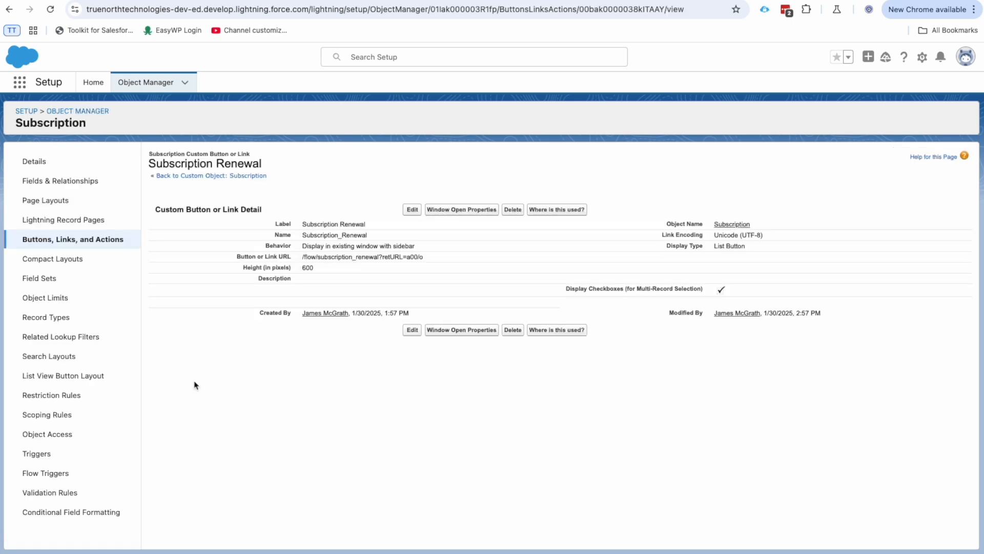
click(413, 210)
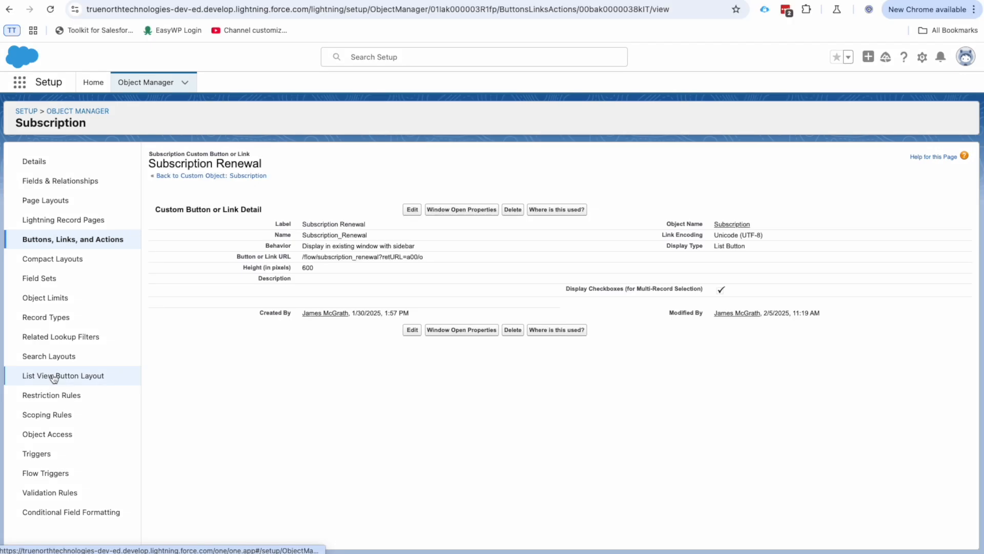
Step: Add the Subscription Renewal custom button to the Subscription object's list view button layout and save the layout
click(54, 379)
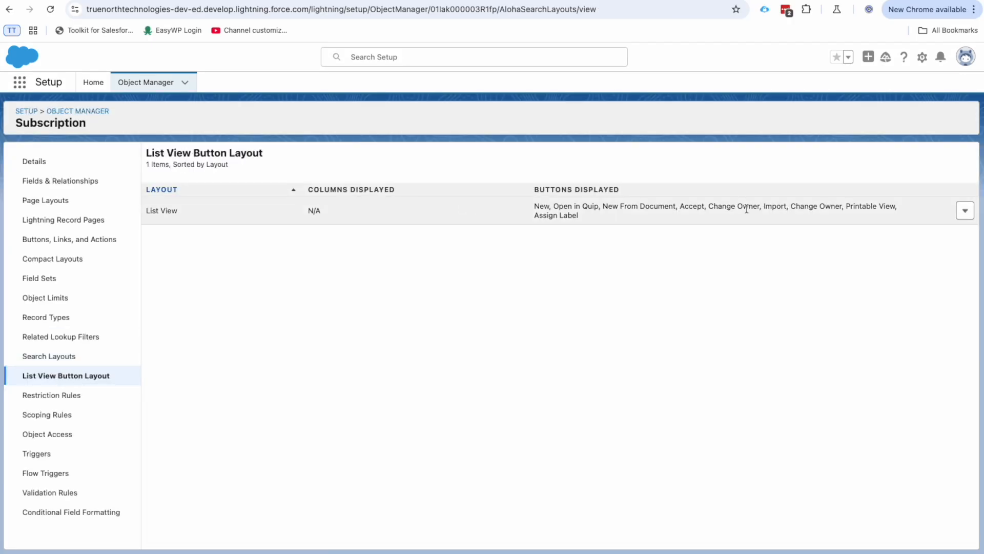
click(965, 210)
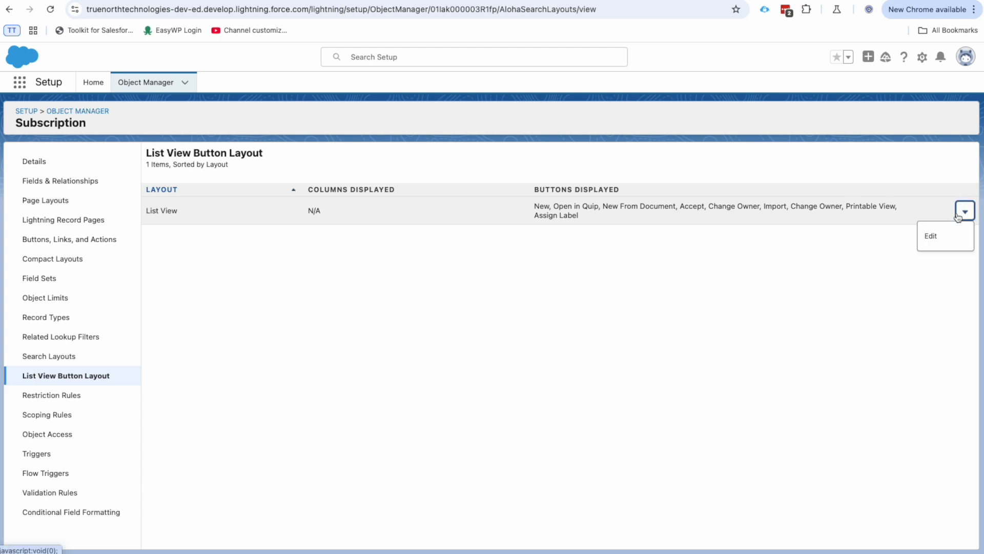
click(929, 237)
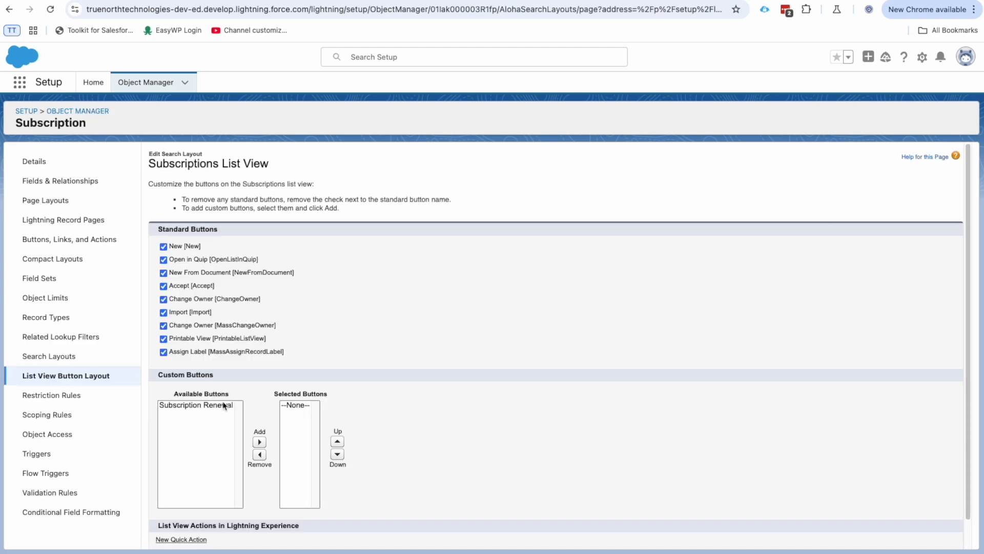
click(215, 406)
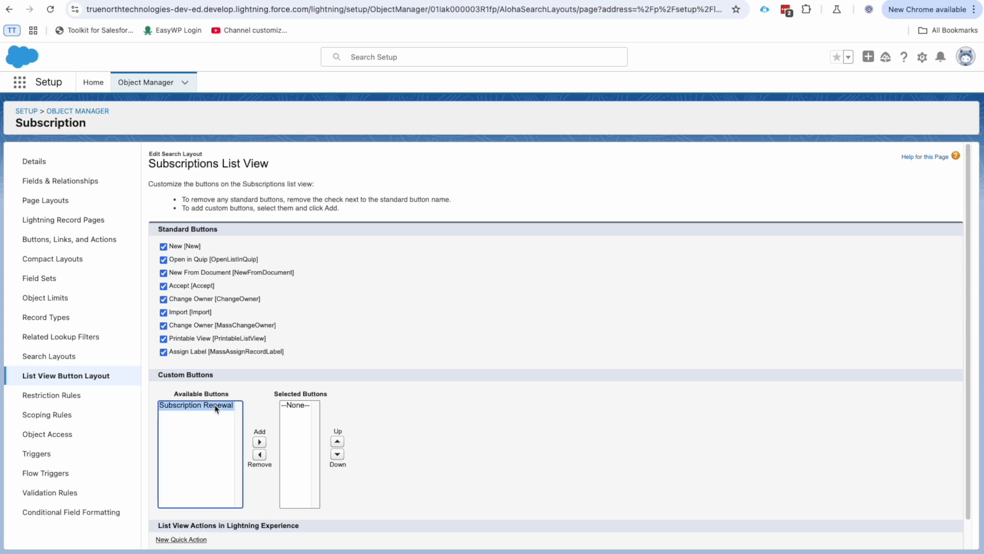
click(260, 442)
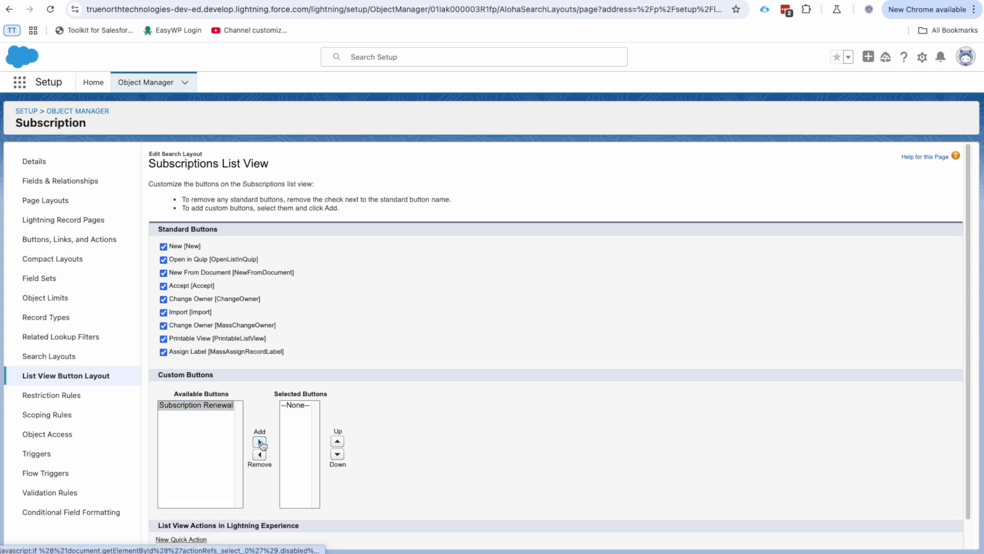
scroll(396, 400, down, 1)
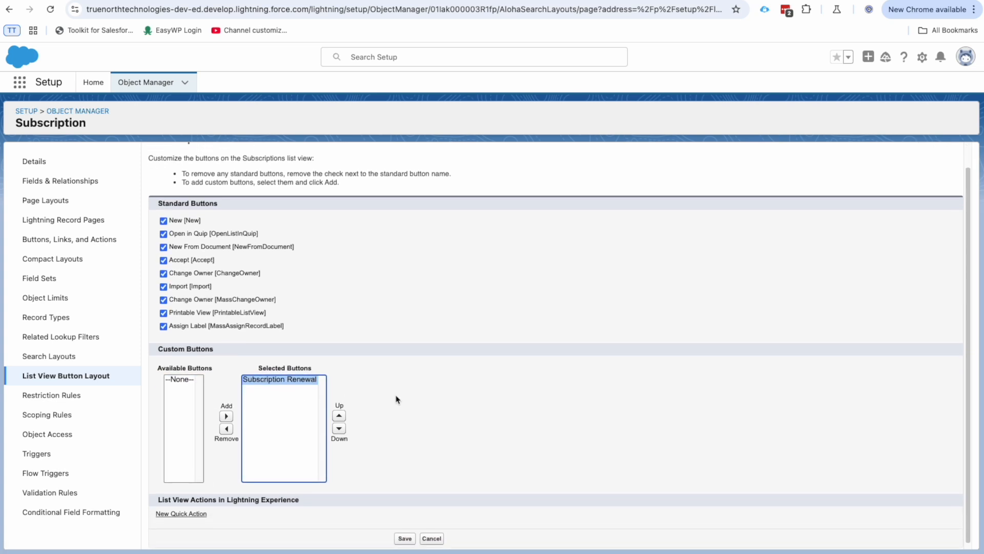
click(405, 534)
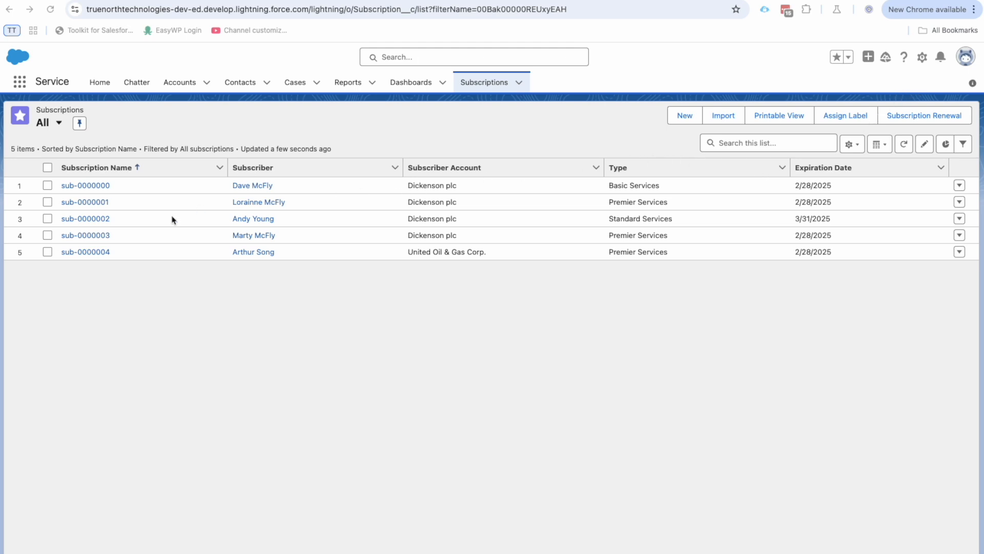
Step: Select the three Premier Services subscriptions in the All list view and launch Subscription Renewal for them
click(49, 203)
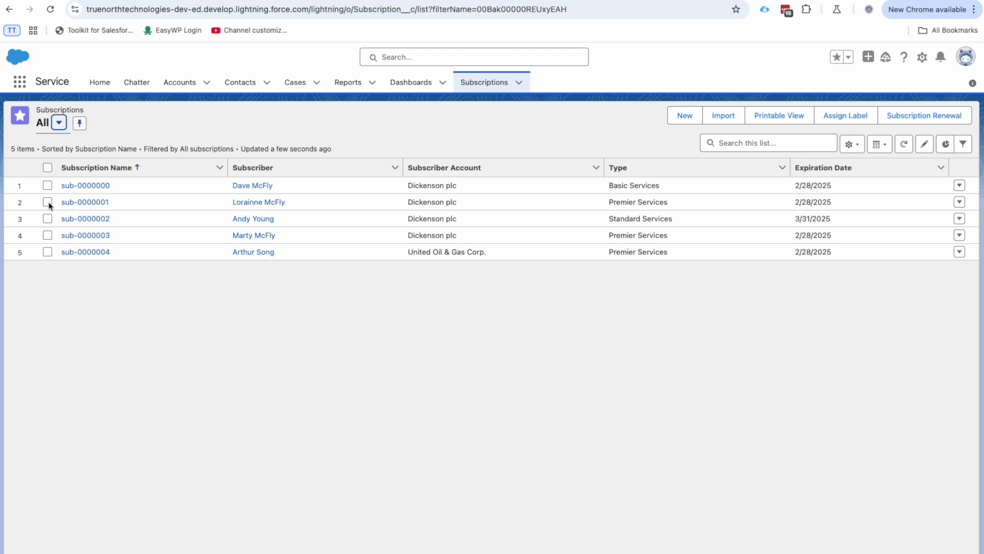
click(48, 203)
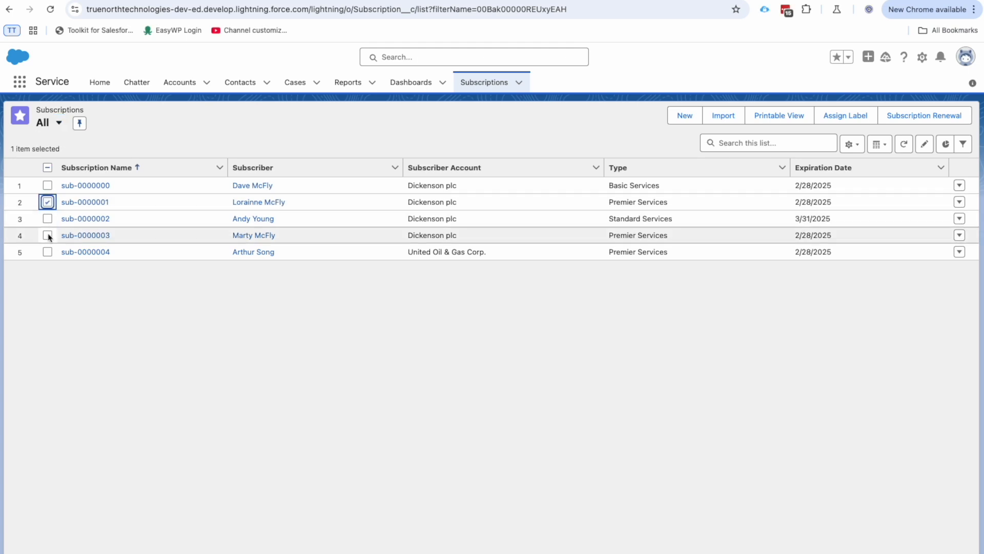
click(47, 235)
click(47, 251)
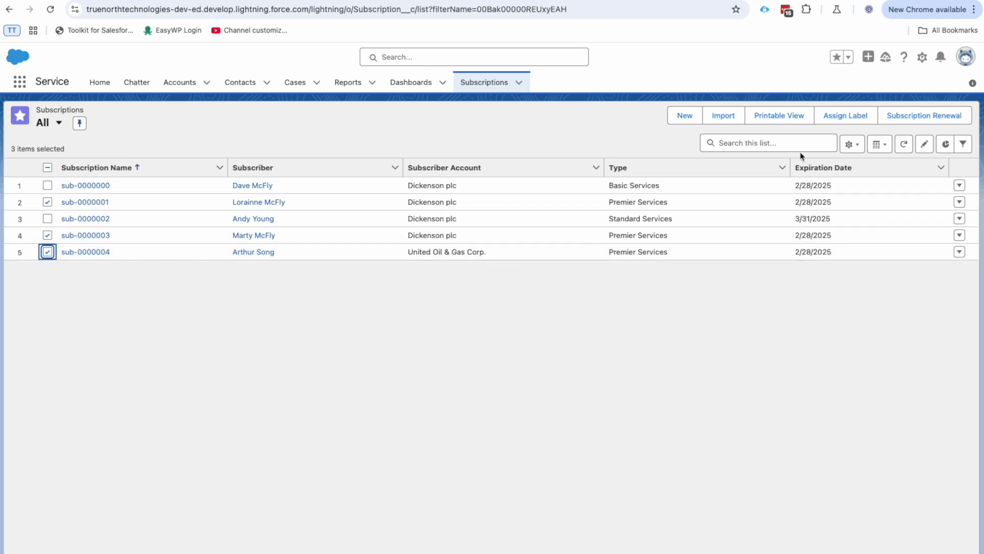
click(936, 120)
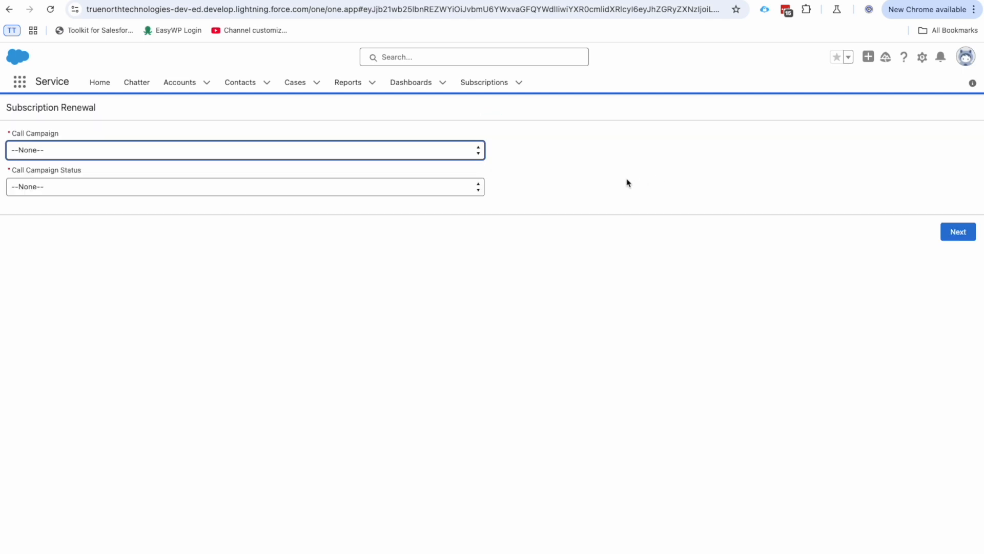
Step: Set Call Campaign to Subscription Renewal and Call Campaign Status to 1st Call Ready, and submit the flow screen
click(416, 154)
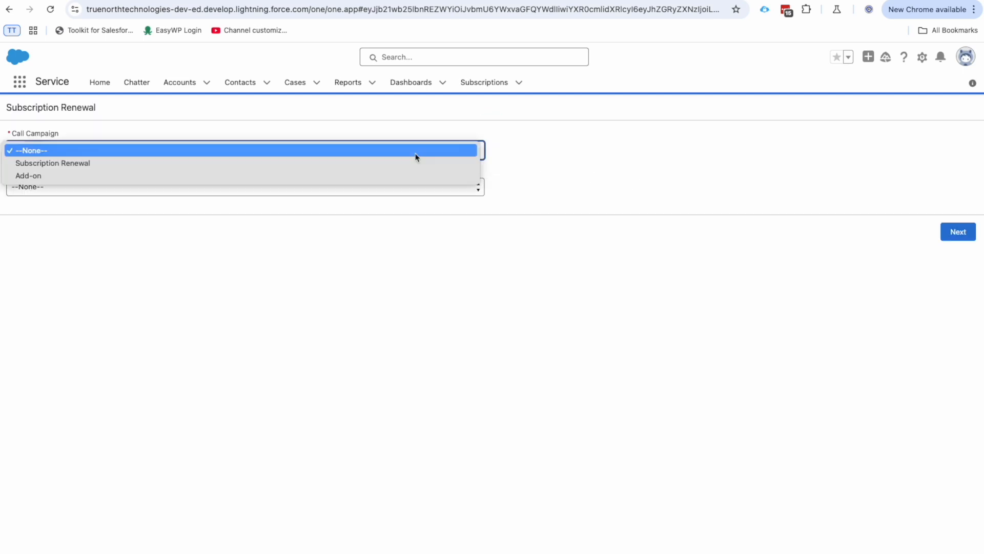
click(364, 163)
click(338, 188)
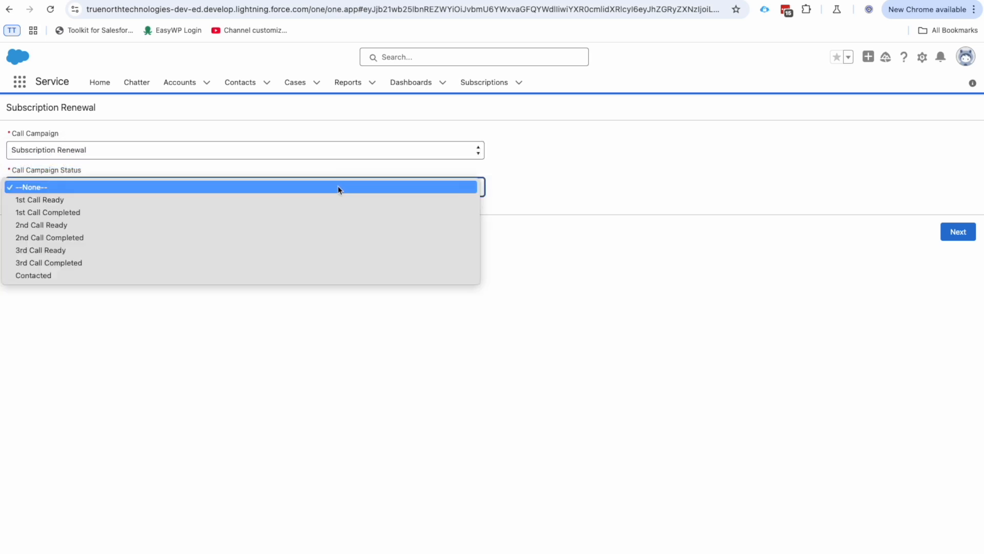
click(320, 204)
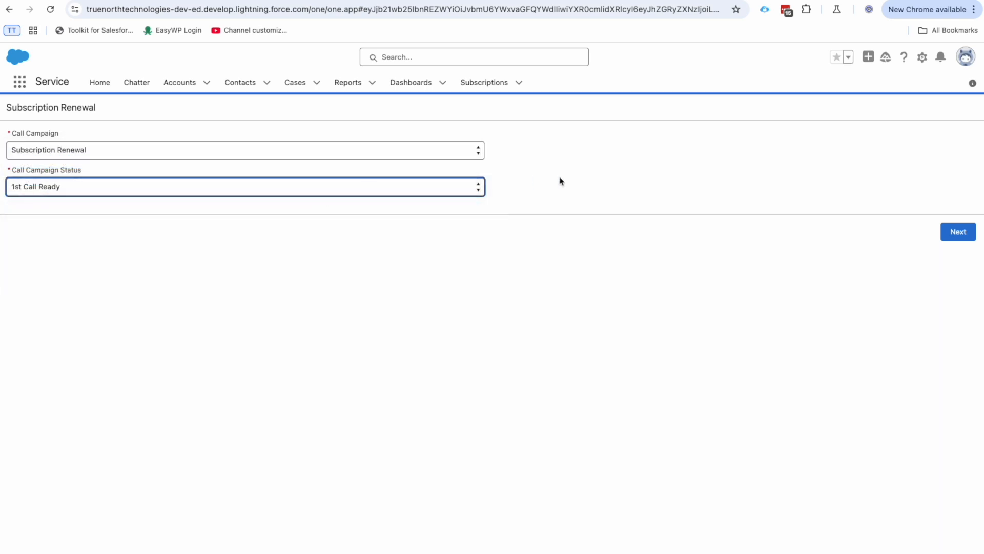
click(951, 231)
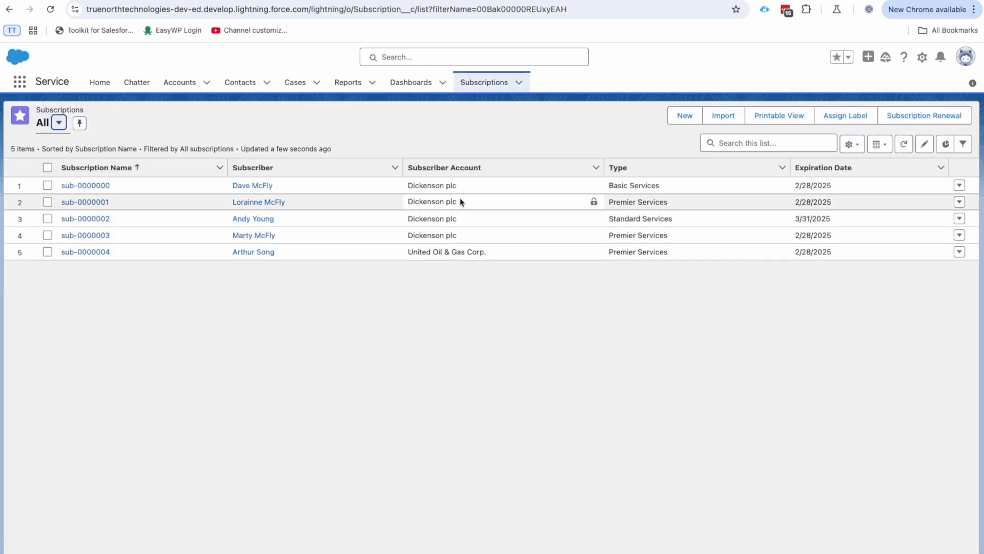
Step: Open the subscriber contact of the first Premier Services subscription to check its call campaign and status
click(255, 202)
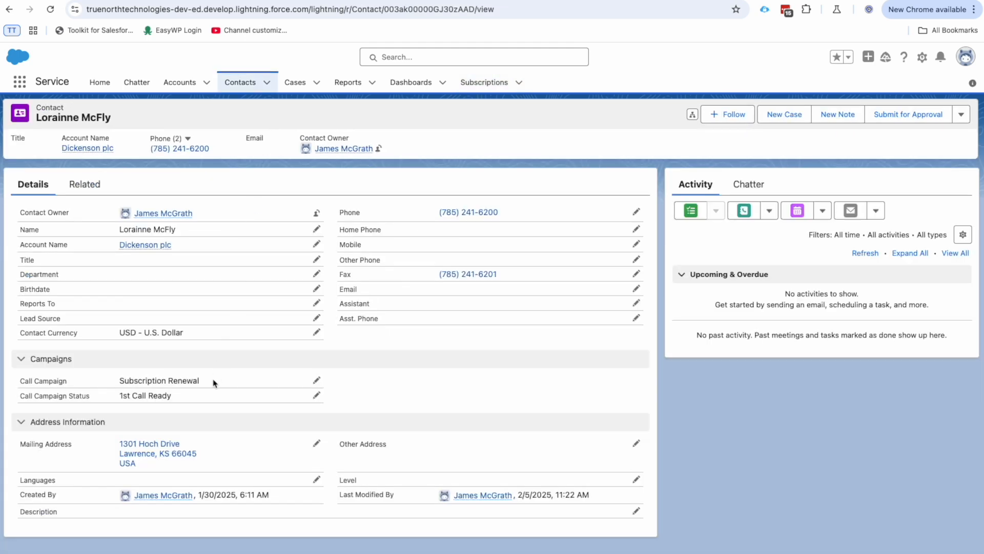